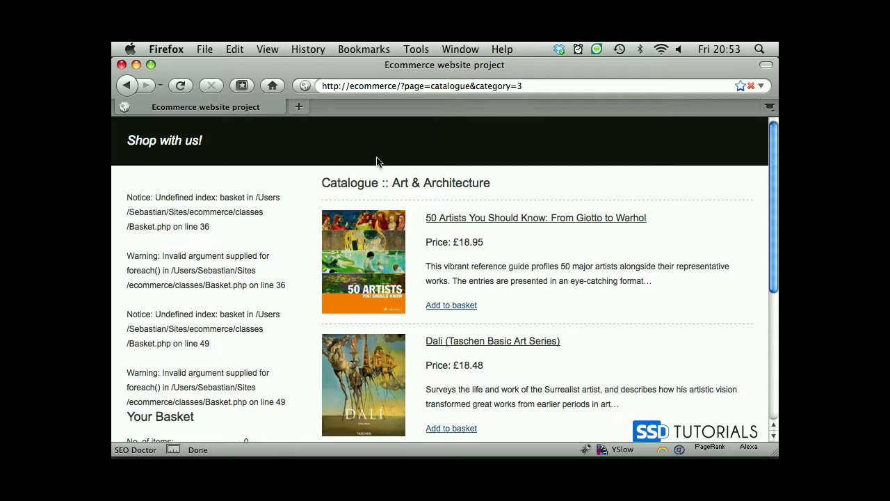
{"action": "scroll", "coordinate": [201, 229], "scroll_direction": "down", "scroll_amount": 2}
{"action": "scroll", "coordinate": [202, 379], "scroll_direction": "up", "scroll_amount": 1}
{"action": "scroll", "coordinate": [224, 377], "scroll_direction": "up", "scroll_amount": 1}
- Correct $this->_empty_bakset in Basket.php's constructor to _empty_basket, matching the property declaration
{"action": "key", "text": "F9"}
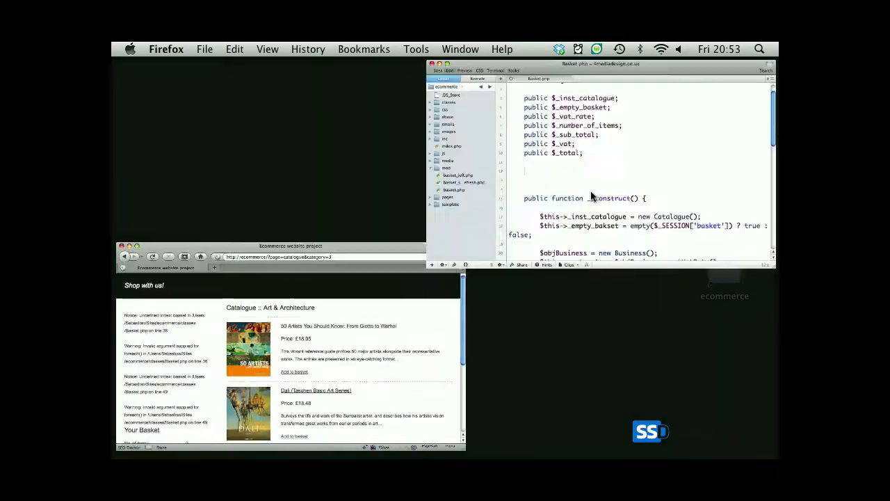
{"action": "left_click", "coordinate": [612, 139]}
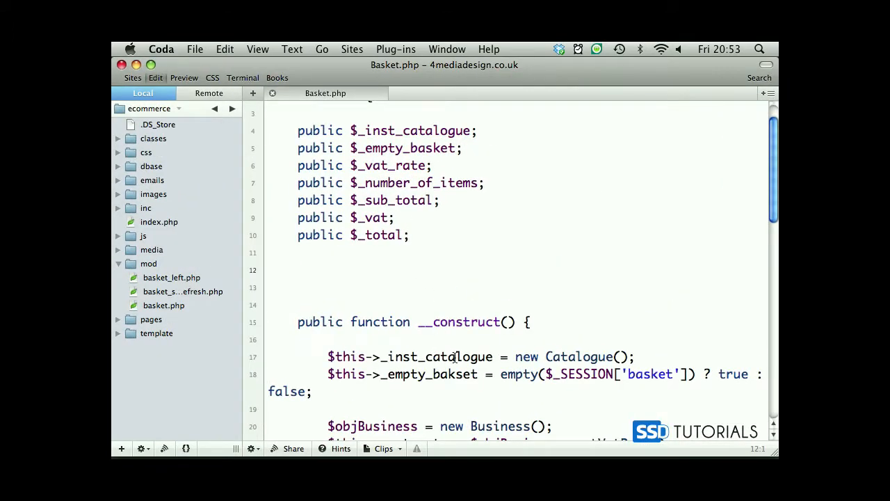
{"action": "scroll", "coordinate": [445, 327], "scroll_direction": "down", "scroll_amount": 3}
{"action": "scroll", "coordinate": [439, 316], "scroll_direction": "down", "scroll_amount": 1}
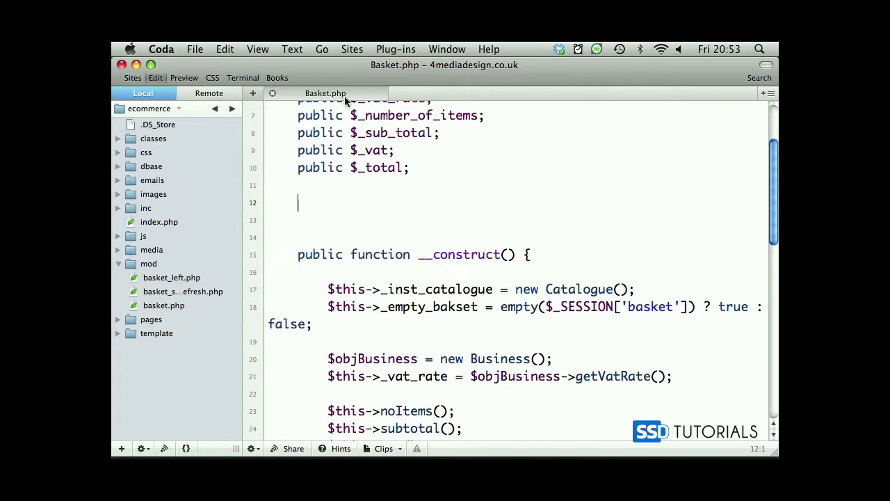
{"action": "left_click", "coordinate": [118, 139]}
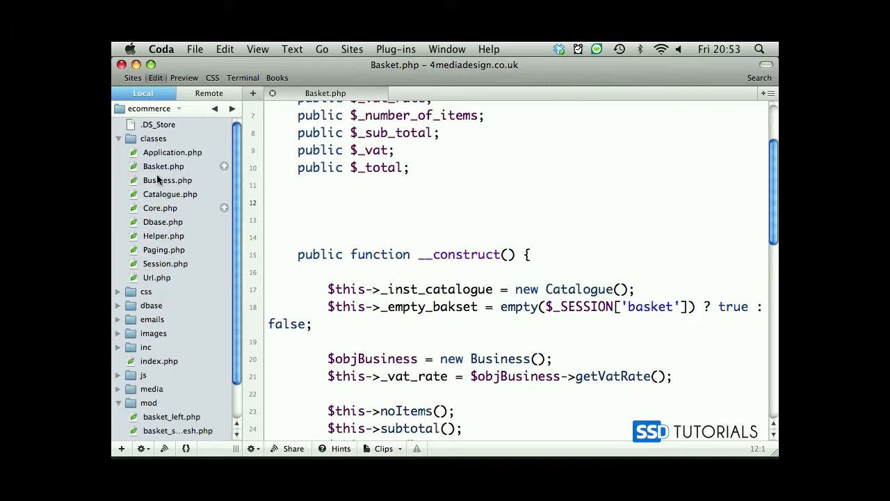
{"action": "double_click", "coordinate": [432, 306]}
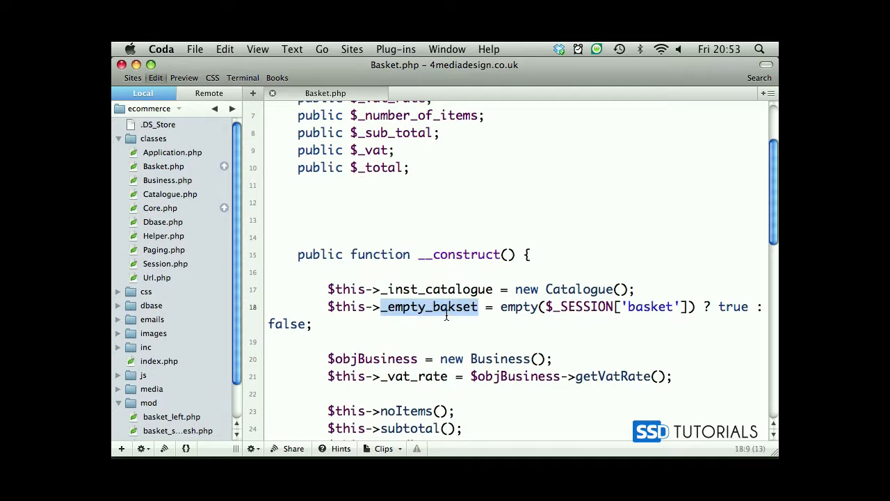
{"action": "left_click", "coordinate": [453, 310]}
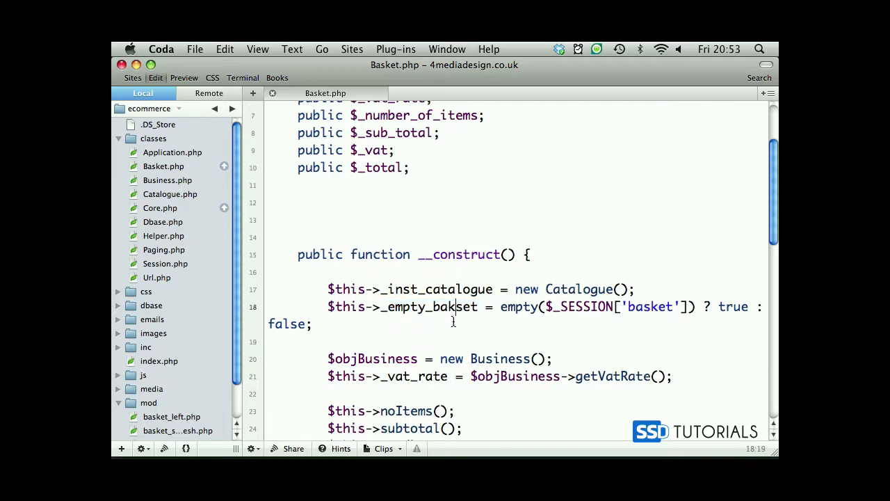
{"action": "key", "text": "BackSpace"}
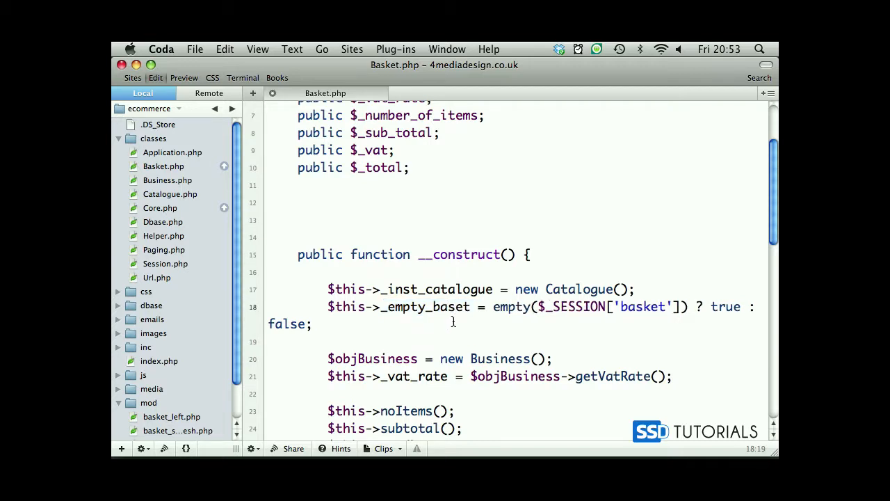
{"action": "type", "text": "k"}
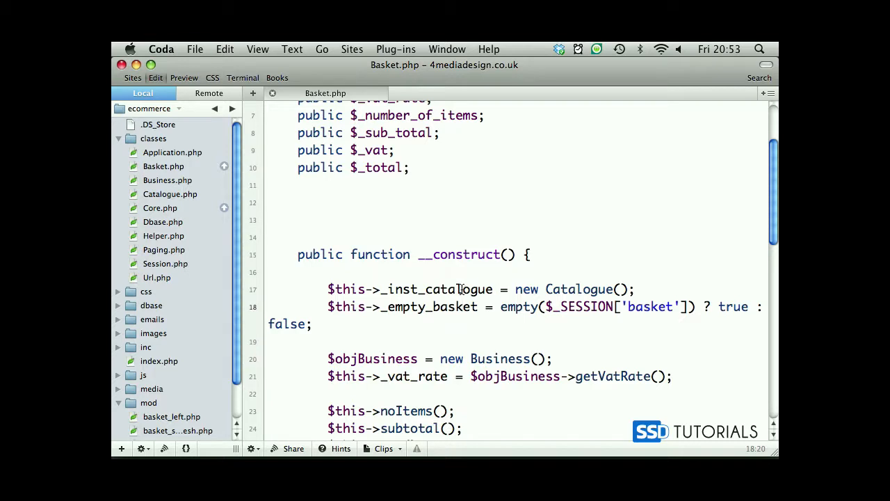
{"action": "scroll", "coordinate": [459, 290], "scroll_direction": "up", "scroll_amount": 5}
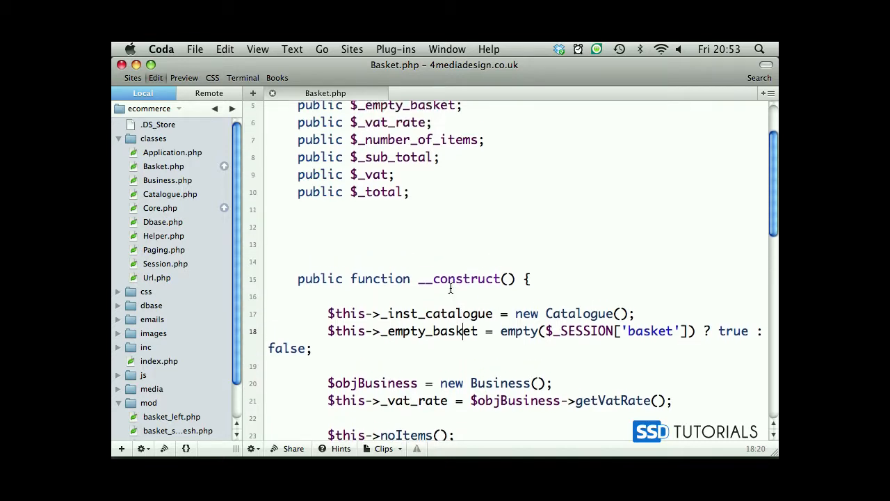
{"action": "double_click", "coordinate": [437, 163]}
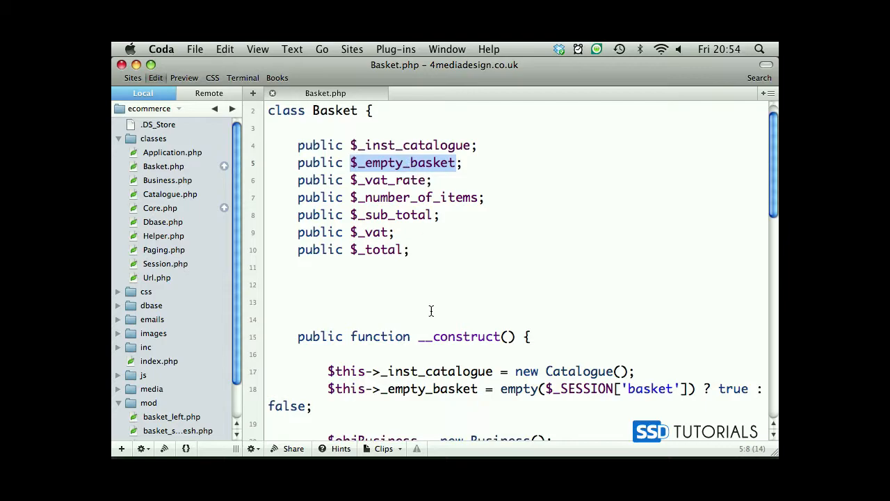
- Reload the catalogue in Firefox and follow the '50 Artists You Should Know' link to its catalogue-item Error page
{"action": "key", "text": "F9"}
{"action": "left_click", "coordinate": [612, 160]}
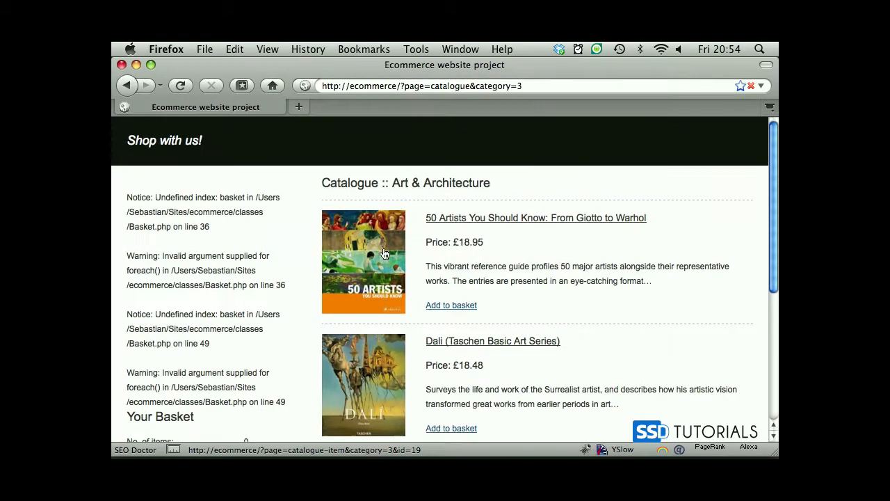
{"action": "left_click", "coordinate": [180, 86]}
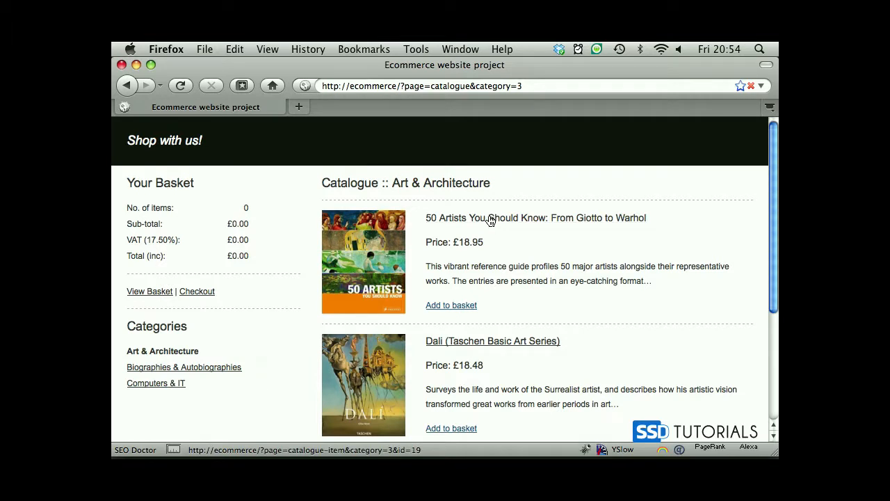
{"action": "left_click", "coordinate": [490, 220]}
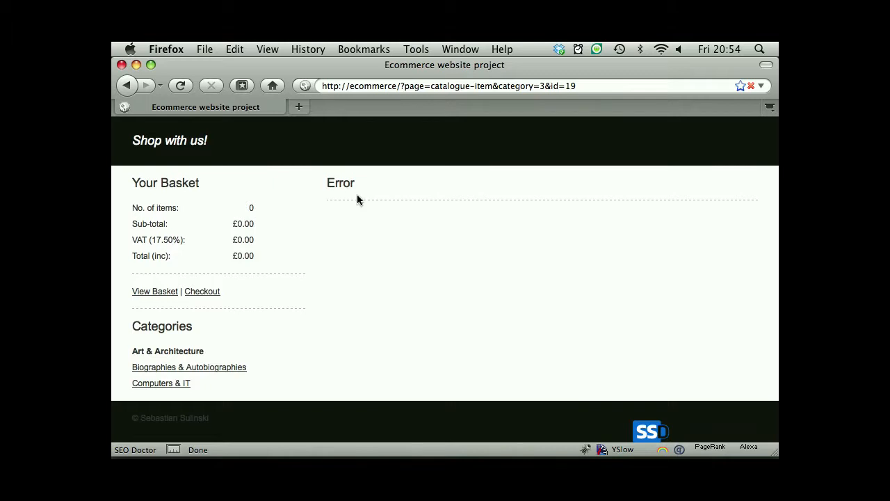
{"action": "left_click_drag", "start_coordinate": [494, 85], "coordinate": [430, 85]}
{"action": "key", "text": "super+c"}
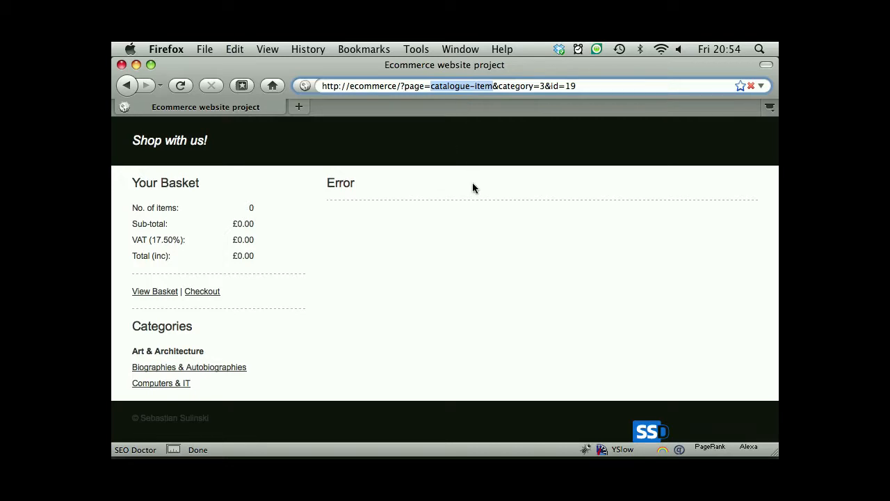
- Close Basket.php and expand the pages folder in the file list
{"action": "key", "text": "F9"}
{"action": "left_click", "coordinate": [612, 153]}
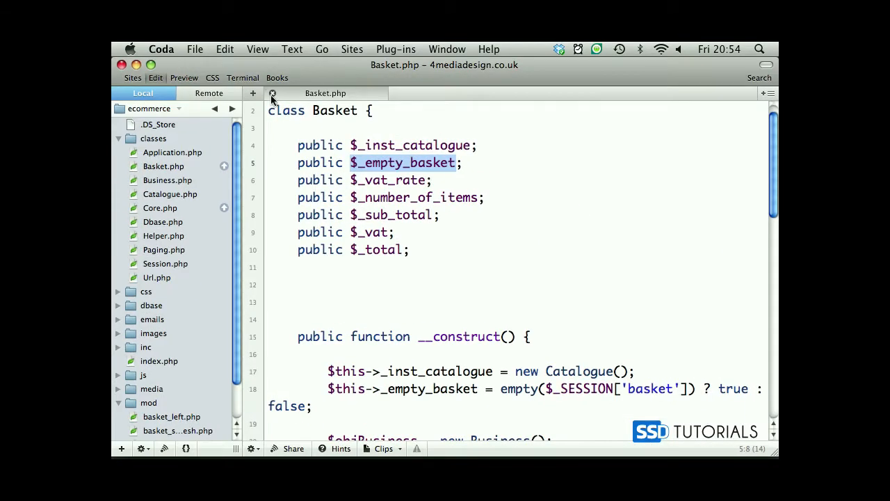
{"action": "left_click", "coordinate": [271, 94]}
{"action": "left_click", "coordinate": [118, 138]}
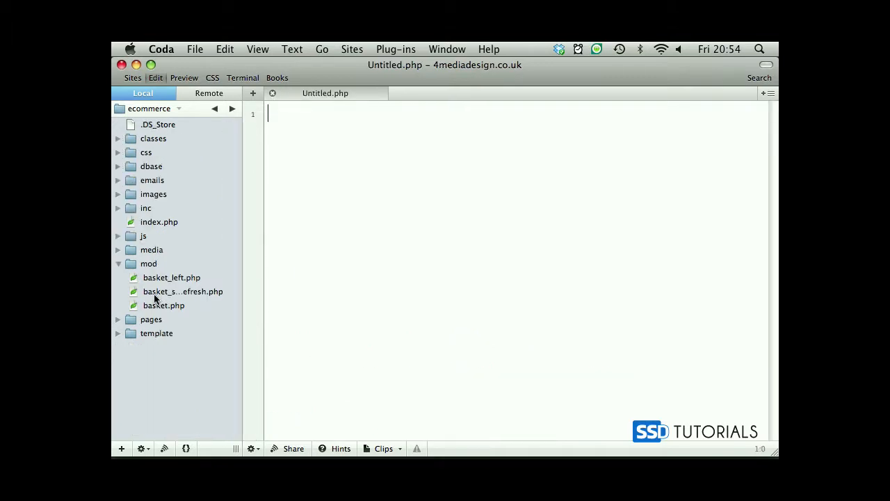
{"action": "left_click", "coordinate": [118, 320]}
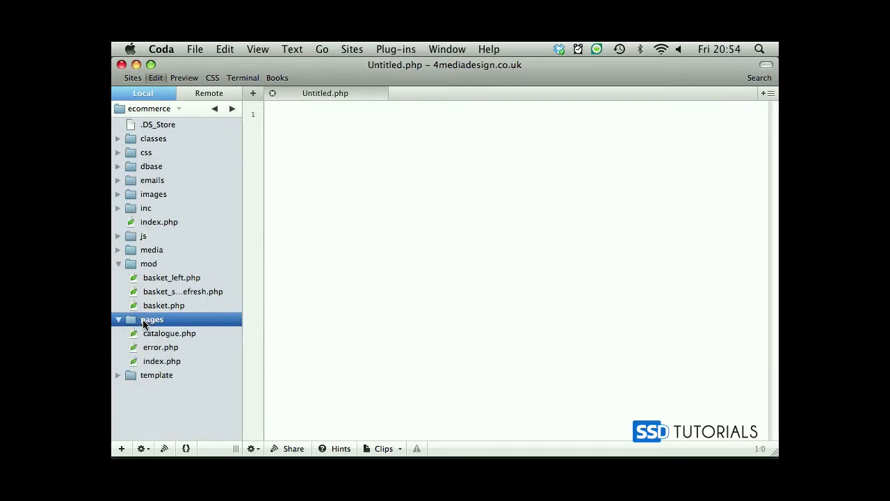
- Create a new catalogue-item.php file inside the pages folder
{"action": "right_click", "coordinate": [142, 319]}
{"action": "left_click", "coordinate": [179, 280]}
{"action": "key", "text": "super+v"}
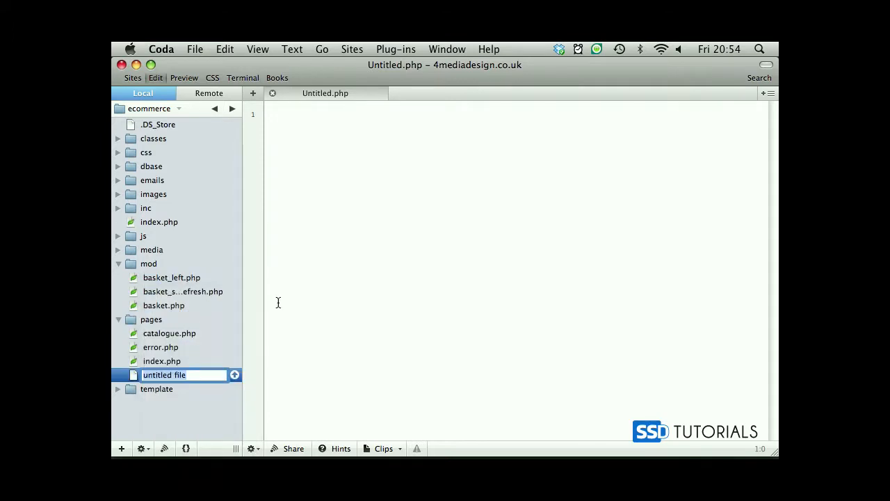
{"action": "type", "text": ".php"}
{"action": "key", "text": "Return"}
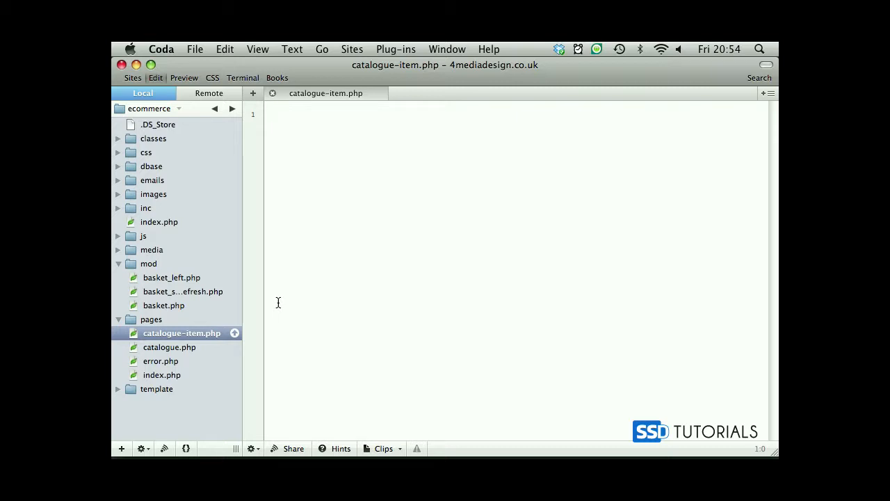
{"action": "type", "text": "<?php"}
- Read $id from the URL and wrap the page code in if (!empty($id)) { }
{"action": "key", "text": "Return"}
{"action": "type", "text": "$id"}
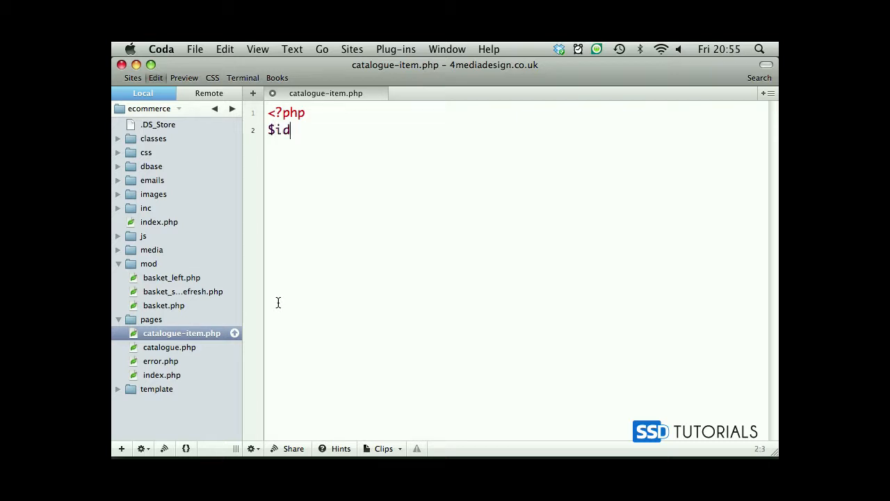
{"action": "type", "text": " = "}
{"action": "type", "text": "Url"}
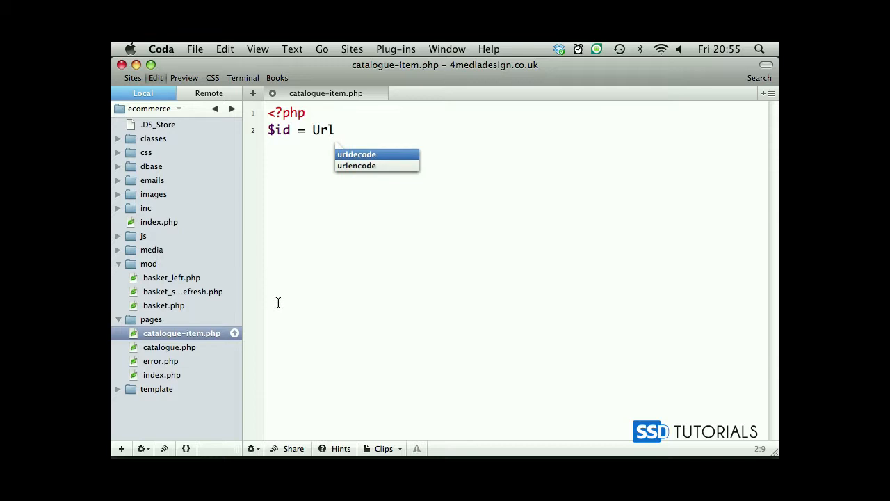
{"action": "type", "text": "::"}
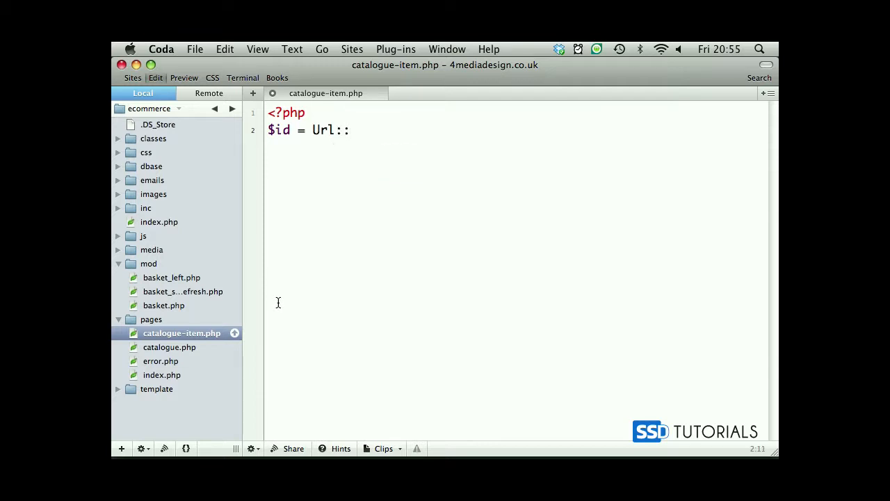
{"action": "type", "text": "getParam('id');"}
{"action": "key", "text": "Return"}
{"action": "key", "text": "Return"}
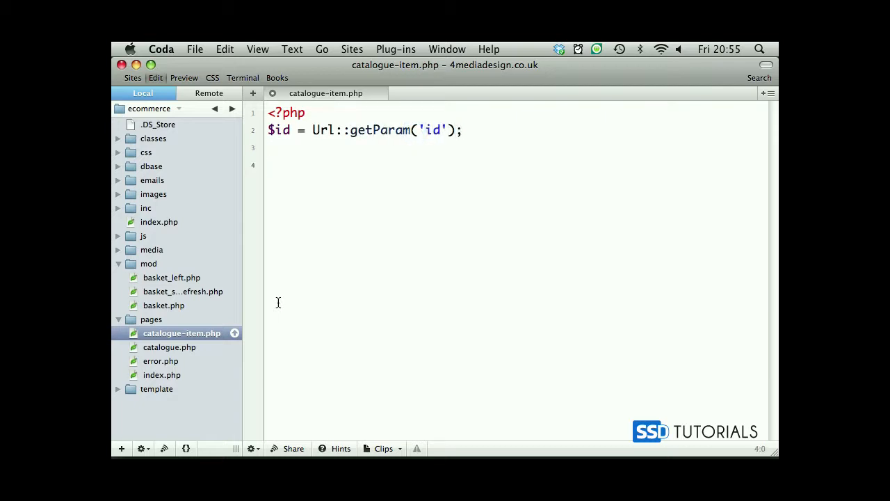
{"action": "type", "text": "if (!"}
{"action": "type", "text": "empty($"}
{"action": "key", "text": "BackSpace"}
{"action": "type", "text": "$i9d"}
{"action": "key", "text": "BackSpace"}
{"action": "key", "text": "BackSpace"}
{"action": "type", "text": "d"}
{"action": "key", "text": "Right"}
{"action": "key", "text": "Right"}
{"action": "type", "text": "{"}
{"action": "key", "text": "Return"}
{"action": "type", "text": "}"}
{"action": "key", "text": "Left"}
{"action": "key", "text": "Return"}
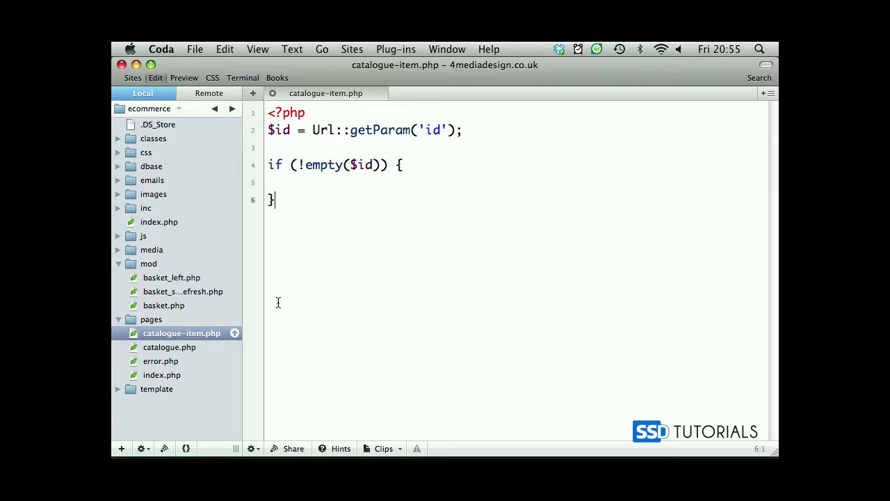
{"action": "type", "text": "else {}"}
- Add an else branch that does require_once('error.php') when no id is given
{"action": "key", "text": "Left"}
{"action": "key", "text": "Return"}
{"action": "key", "text": "Return"}
{"action": "key", "text": "Up"}
{"action": "key", "text": "Tab"}
{"action": "type", "text": "require_once()"}
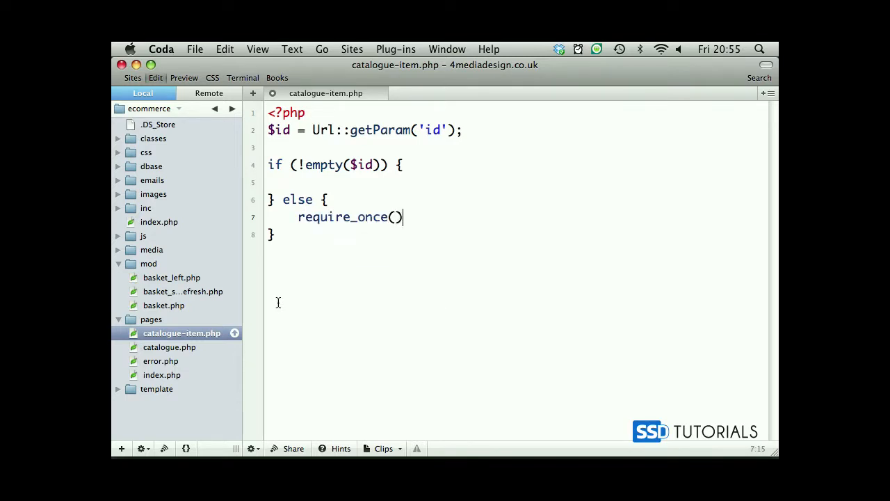
{"action": "key", "text": "Left"}
{"action": "key", "text": "Left"}
{"action": "type", "text": "''"}
{"action": "key", "text": "Left"}
{"action": "type", "text": "error.php"}
{"action": "key", "text": "Escape"}
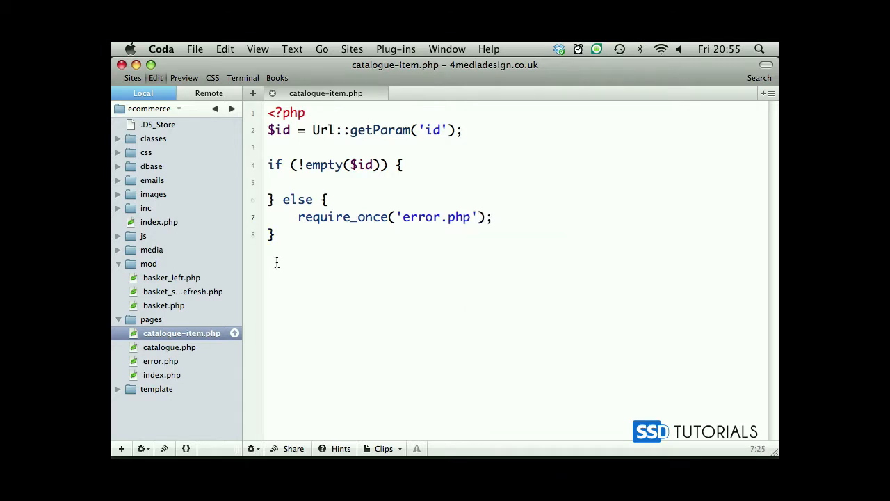
- Add indented blank lines inside the if block ready for the product code
{"action": "left_click", "coordinate": [383, 183]}
{"action": "key", "text": "Return"}
{"action": "key", "text": "Return"}
{"action": "key", "text": "Up"}
{"action": "key", "text": "Tab"}
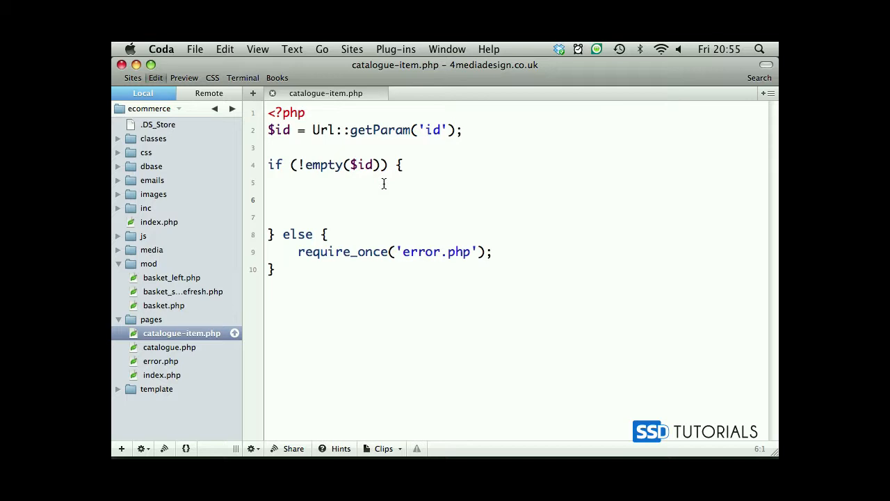
{"action": "type", "text": "$o"}
{"action": "type", "text": "bjCatalogue = "}
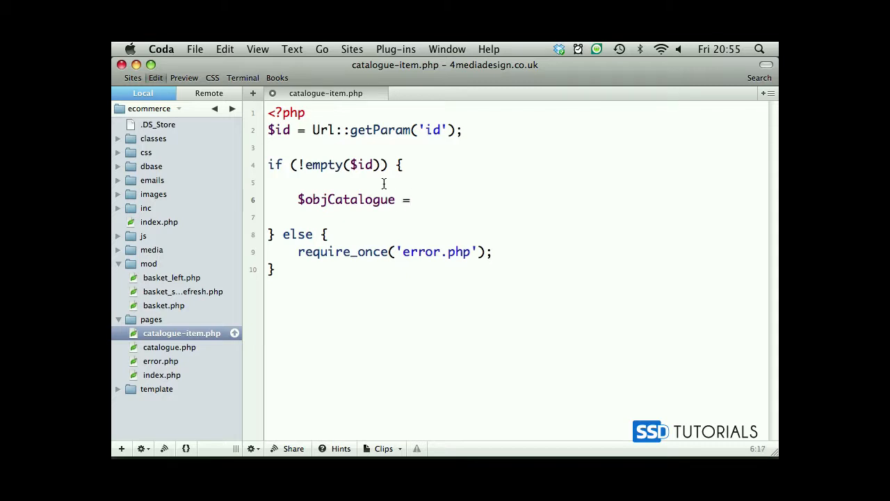
{"action": "type", "text": "new Catalogue();"}
- Create $objCatalogue = new Catalogue() and fetch $product = $objCatalogue->getProduct($id), then save
{"action": "key", "text": "Return"}
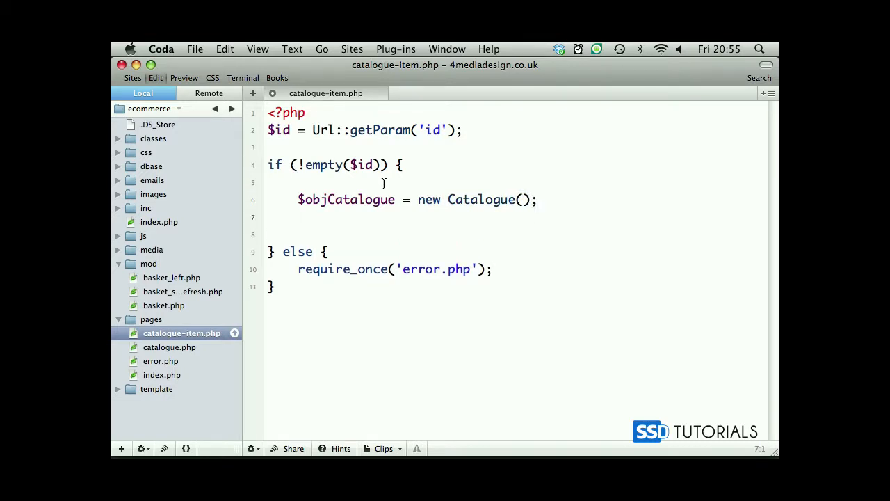
{"action": "type", "text": "$product ="}
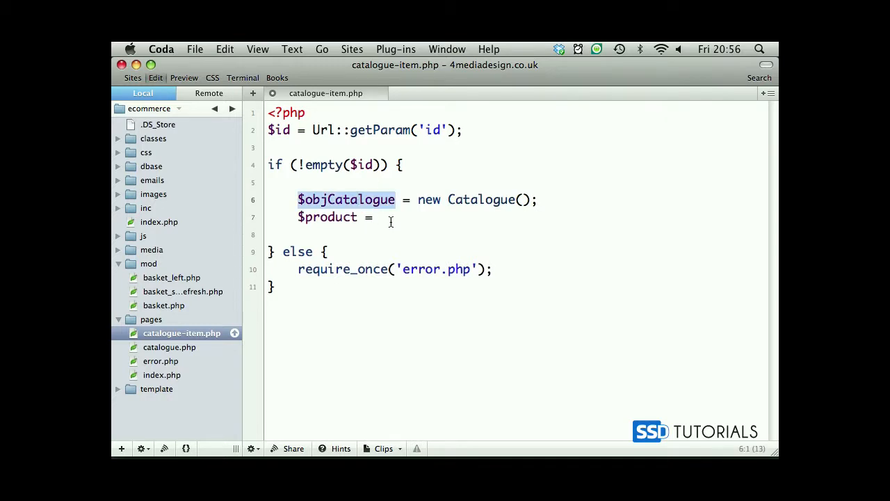
{"action": "double_click", "coordinate": [358, 200]}
{"action": "key", "text": "super+c"}
{"action": "left_click", "coordinate": [403, 221]}
{"action": "key", "text": "super+v"}
{"action": "type", "text": "->getProduct("}
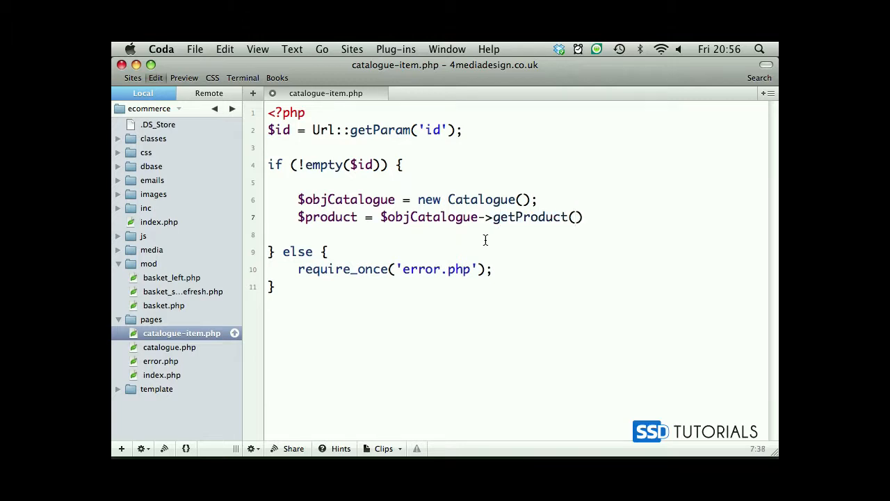
{"action": "type", "text": "$id"}
{"action": "key", "text": "Right"}
{"action": "type", "text": ";"}
{"action": "key", "text": "super+s"}
- Fetch $category = $objCatalogue->getCategory($product['category']) and add blank lines after the product line
{"action": "key", "text": "Return"}
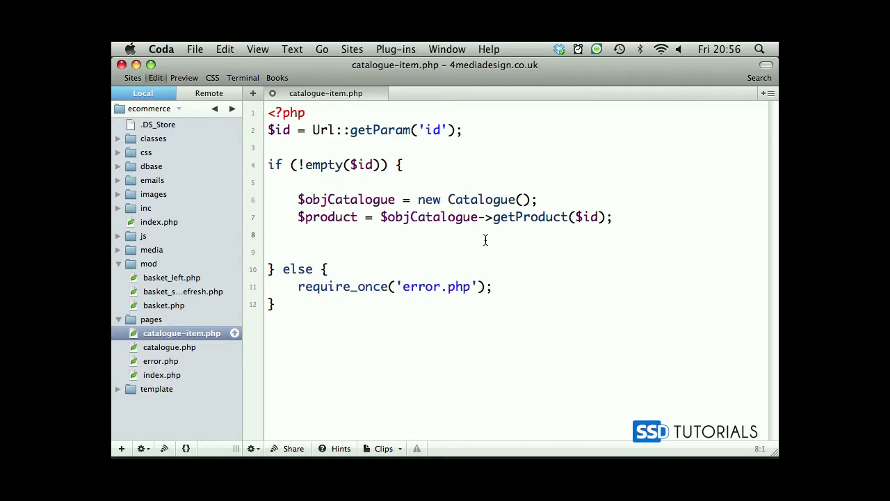
{"action": "type", "text": "$category"}
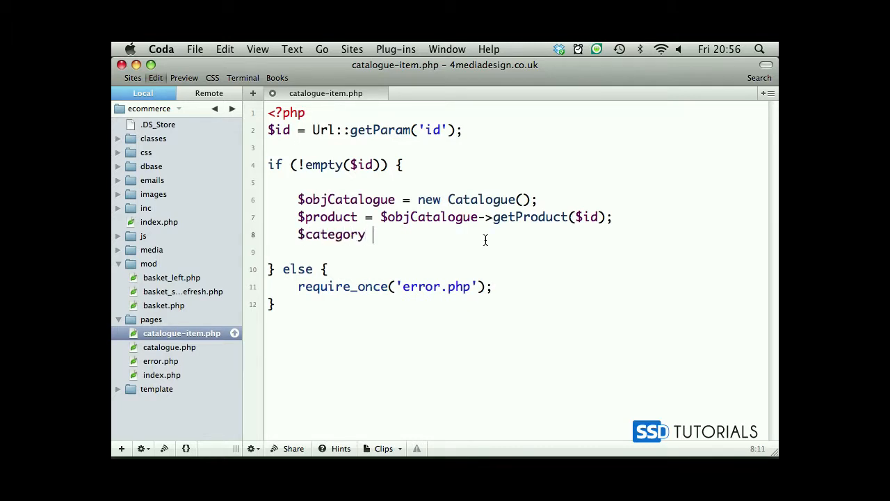
{"action": "type", "text": " -"}
{"action": "key", "text": "BackSpace"}
{"action": "type", "text": "= $objCatalogue->"}
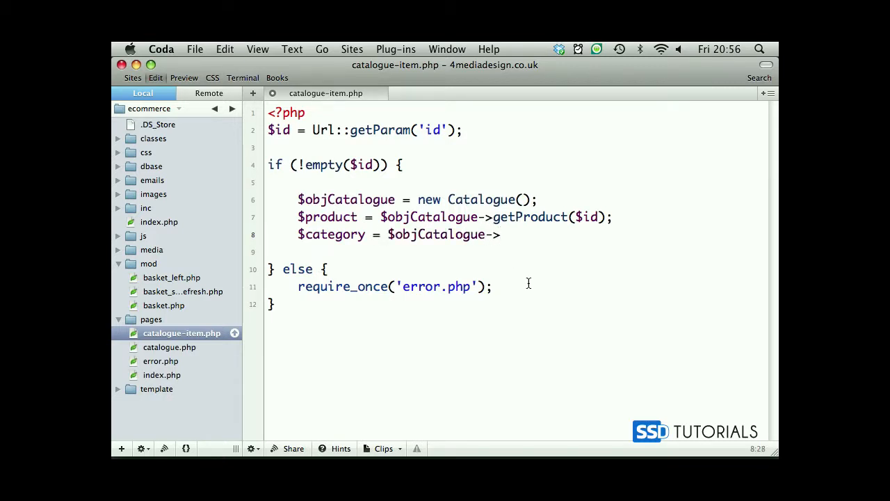
{"action": "type", "text": "getCate"}
{"action": "type", "text": "gory()"}
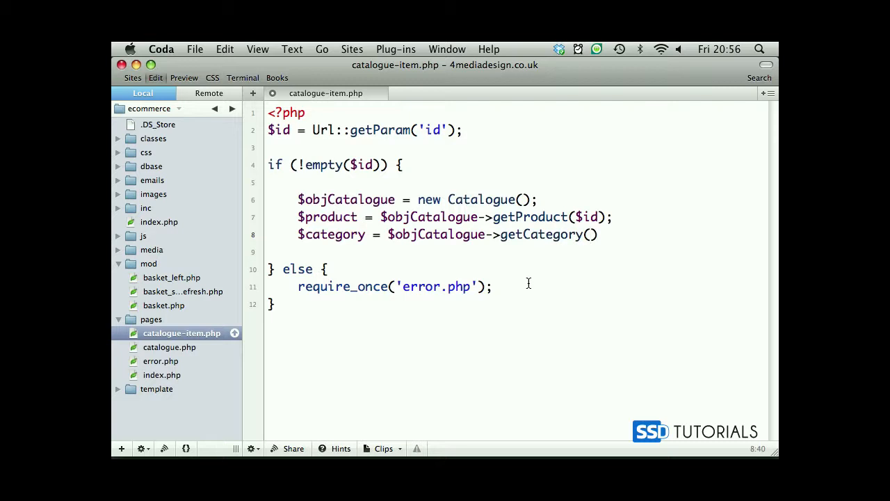
{"action": "key", "text": "Right"}
{"action": "type", "text": ";"}
{"action": "double_click", "coordinate": [317, 215]}
{"action": "key", "text": "super+c"}
{"action": "left_click", "coordinate": [587, 234]}
{"action": "key", "text": "super+v"}
{"action": "type", "text": "['"}
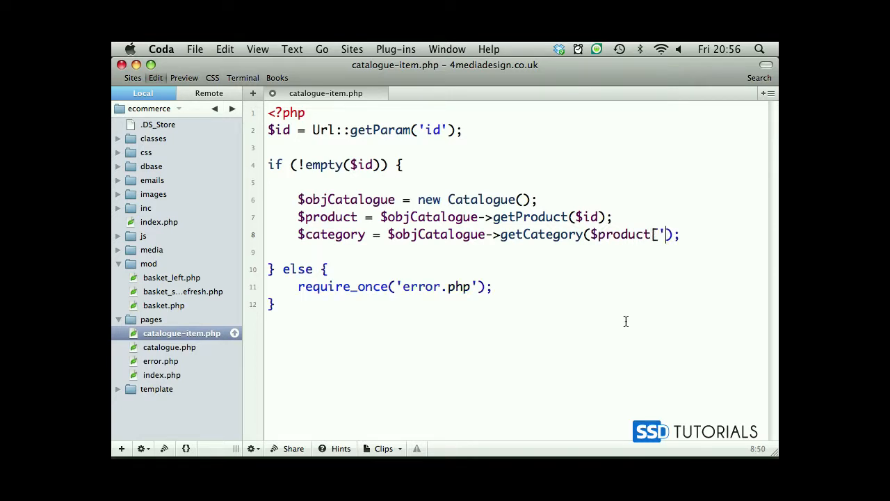
{"action": "type", "text": "cate"}
{"action": "type", "text": "gory']"}
{"action": "left_click", "coordinate": [624, 214]}
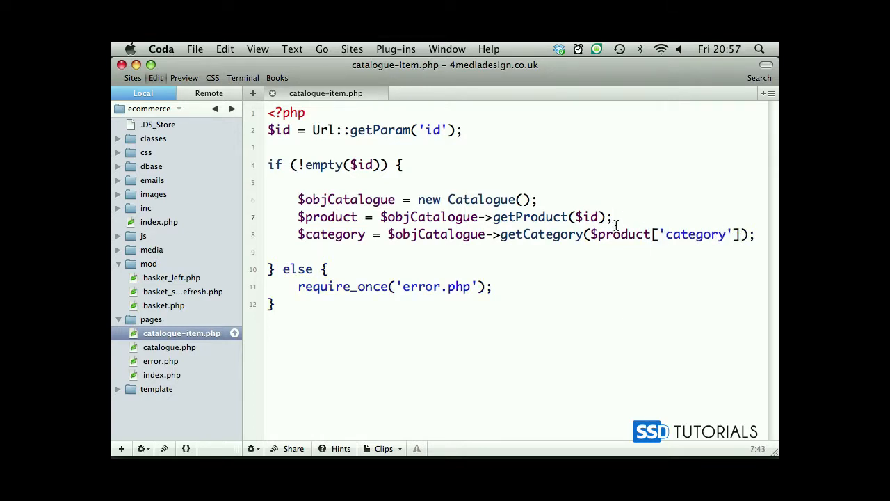
{"action": "key", "text": "Return"}
{"action": "key", "text": "Return"}
- Wrap the category fetch in an if (!empty($product)) check, indenting it inside the block
{"action": "key", "text": "Up"}
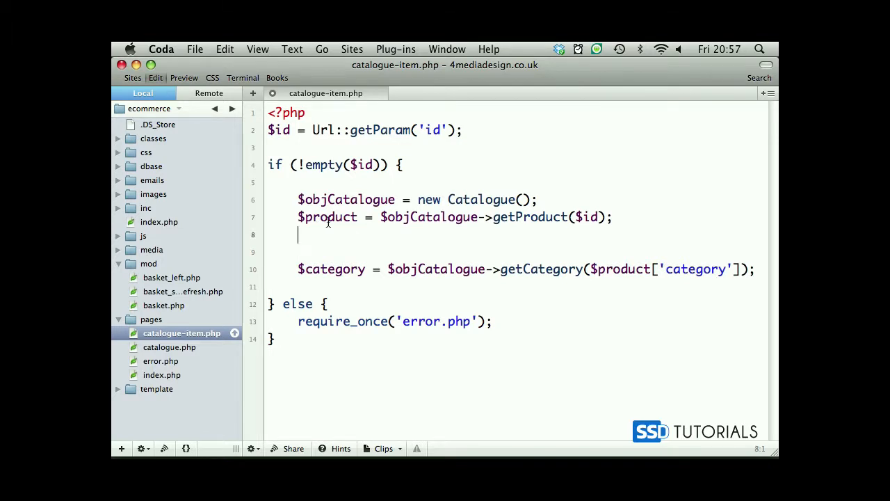
{"action": "key", "text": "Return"}
{"action": "double_click", "coordinate": [328, 218]}
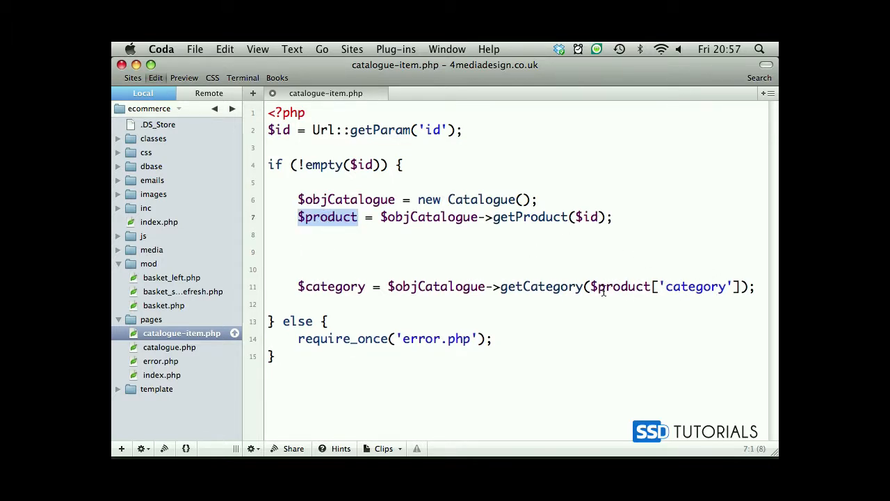
{"action": "left_click_drag", "start_coordinate": [591, 286], "coordinate": [738, 287]}
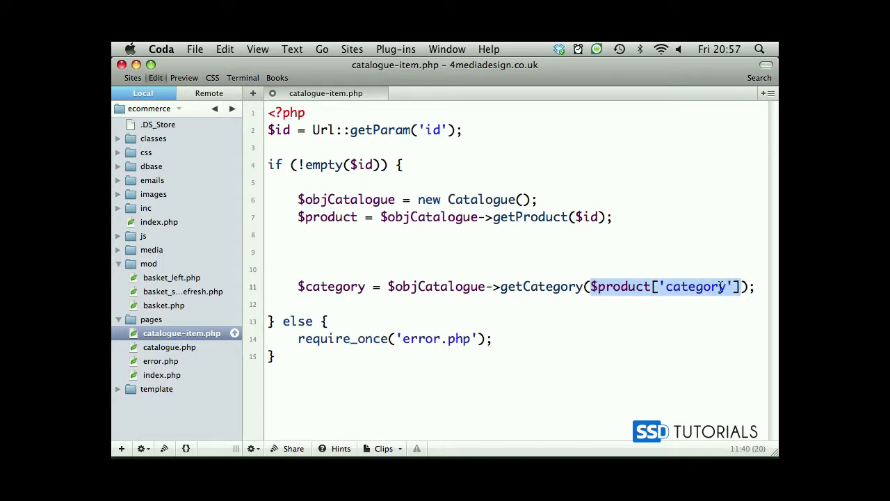
{"action": "double_click", "coordinate": [322, 217]}
{"action": "left_click", "coordinate": [320, 234]}
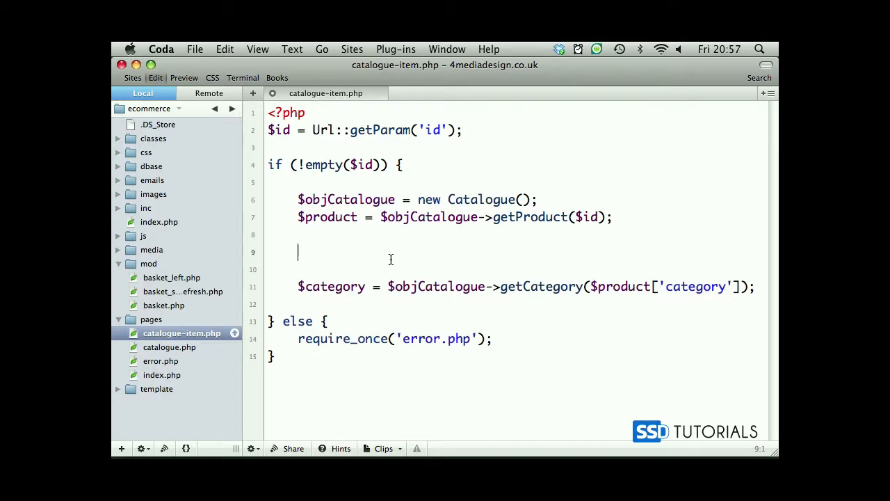
{"action": "type", "text": "if (!empty("}
{"action": "key", "text": "super+v"}
{"action": "key", "text": "Right"}
{"action": "key", "text": "Right"}
{"action": "type", "text": "{"}
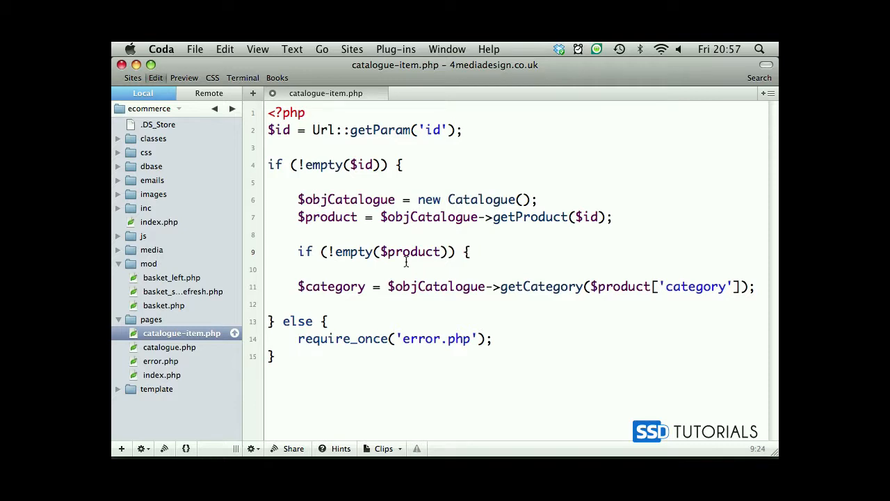
{"action": "left_click", "coordinate": [298, 286]}
{"action": "key", "text": "Tab"}
- Give the product check an else branch containing require_once('error.php') copied from below
{"action": "left_click", "coordinate": [536, 304]}
{"action": "key", "text": "Return"}
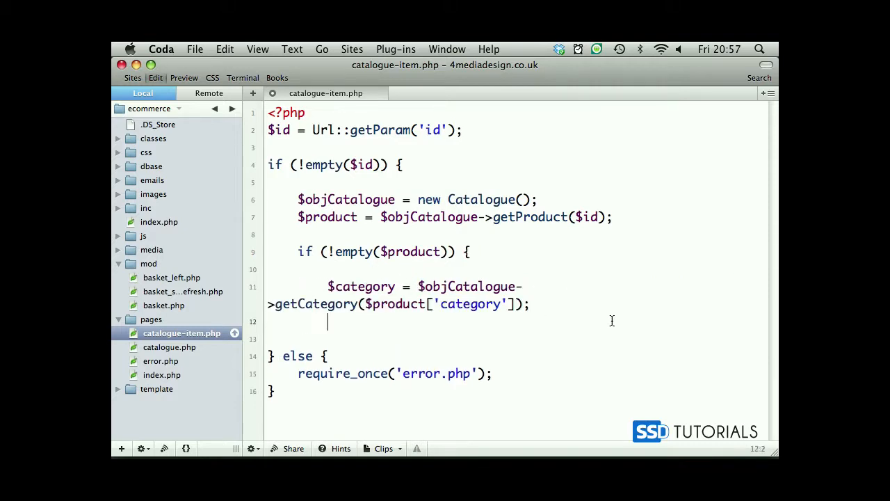
{"action": "key", "text": "Return"}
{"action": "key", "text": "BackSpace"}
{"action": "type", "text": "}"}
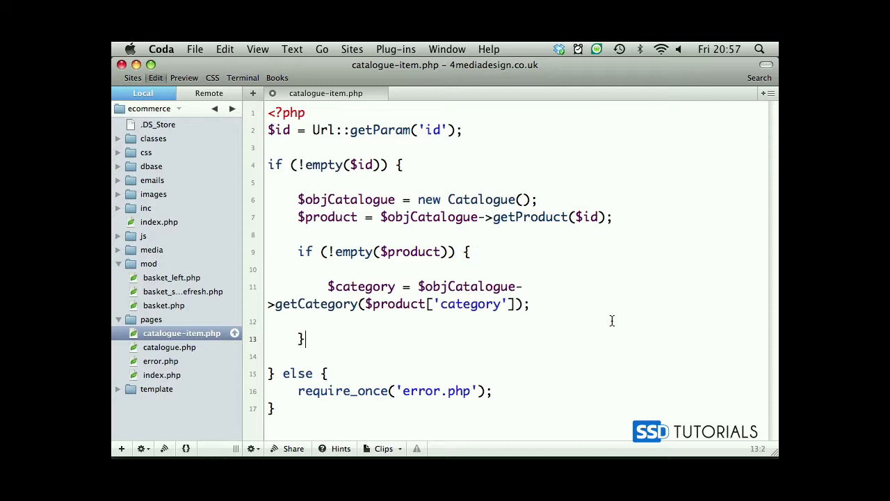
{"action": "type", "text": " else {"}
{"action": "key", "text": "Return"}
{"action": "key", "text": "Return"}
{"action": "type", "text": "}"}
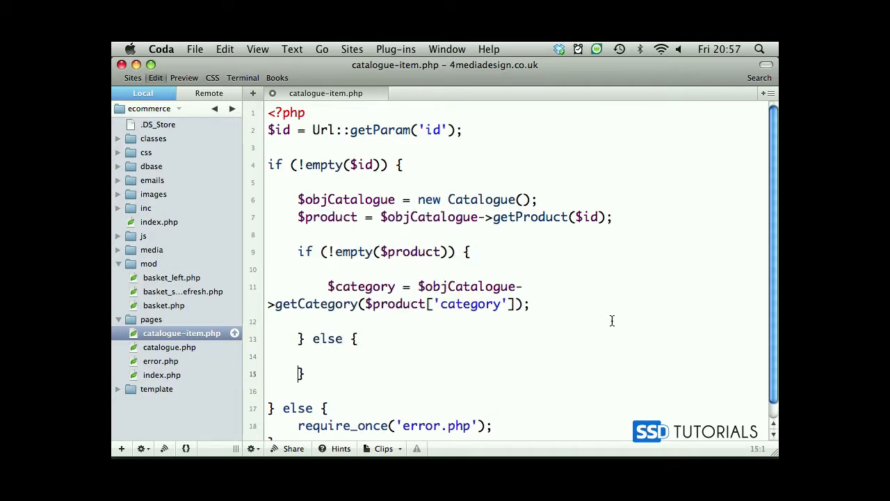
{"action": "key", "text": "Up"}
{"action": "key", "text": "BackSpace"}
{"action": "scroll", "coordinate": [511, 400], "scroll_direction": "down", "scroll_amount": 1}
{"action": "left_click_drag", "start_coordinate": [492, 421], "coordinate": [292, 421]}
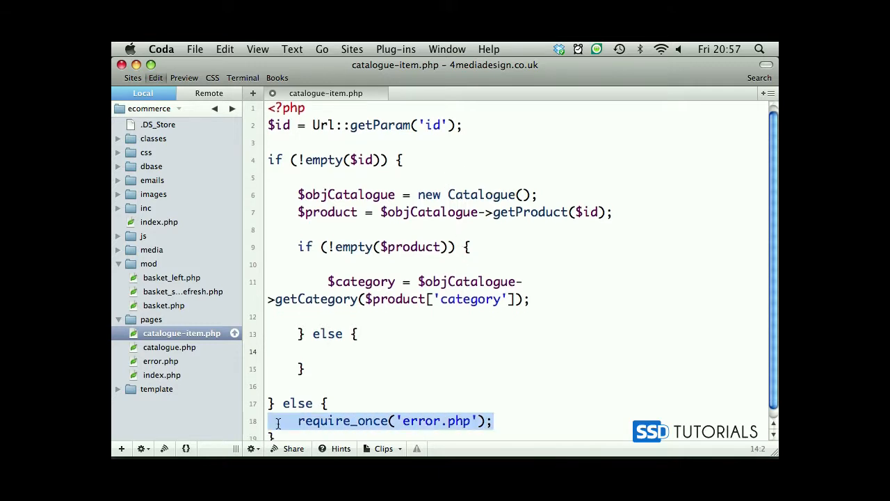
{"action": "key", "text": "super+c"}
{"action": "left_click", "coordinate": [316, 351]}
{"action": "key", "text": "super+v"}
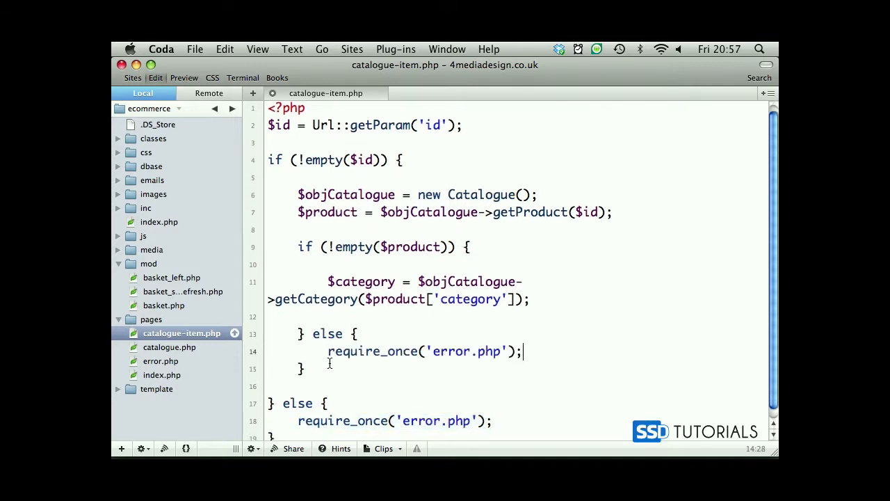
{"action": "left_click", "coordinate": [563, 284]}
- Hide the sidebar and add require_once('_header.php') below the category line
{"action": "key", "text": "ctrl+super+b"}
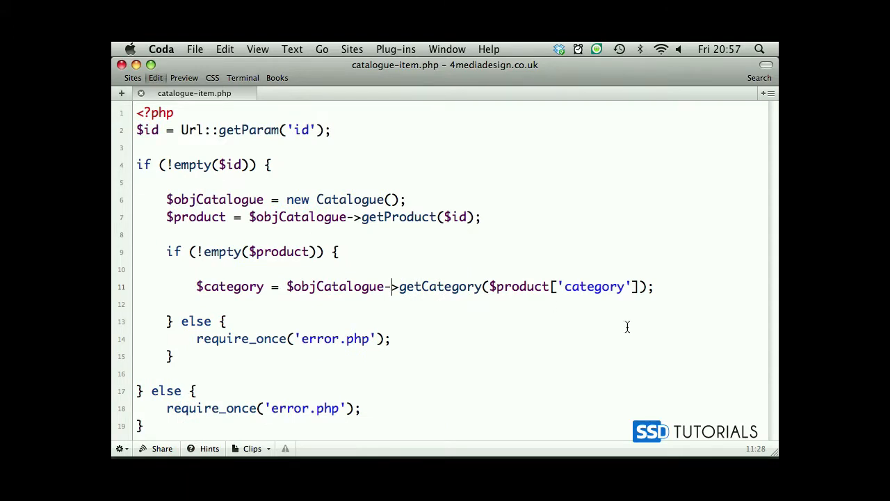
{"action": "left_click", "coordinate": [666, 286]}
{"action": "key", "text": "Return"}
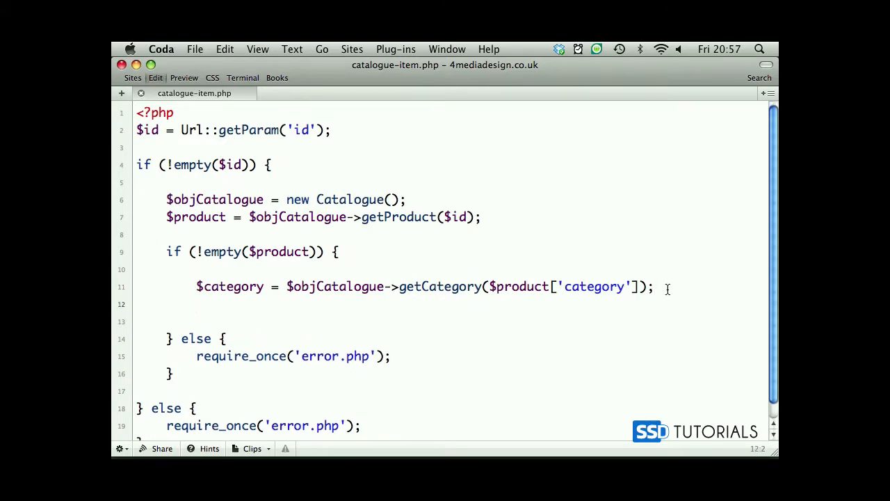
{"action": "scroll", "coordinate": [445, 278], "scroll_direction": "down", "scroll_amount": 1}
{"action": "key", "text": "Return"}
{"action": "key", "text": "Return"}
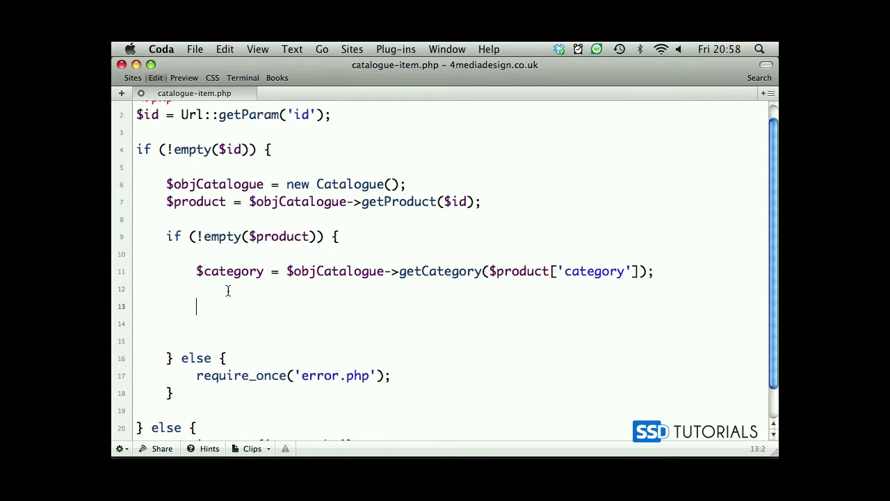
{"action": "type", "text": "require_once()"}
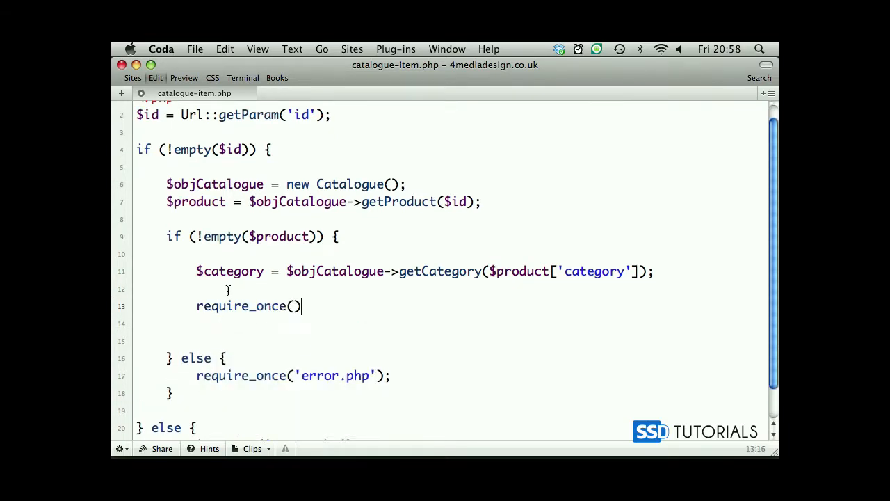
{"action": "type", "text": ";"}
{"action": "key", "text": "Left"}
{"action": "key", "text": "Left"}
{"action": "type", "text": "'_header.php'"}
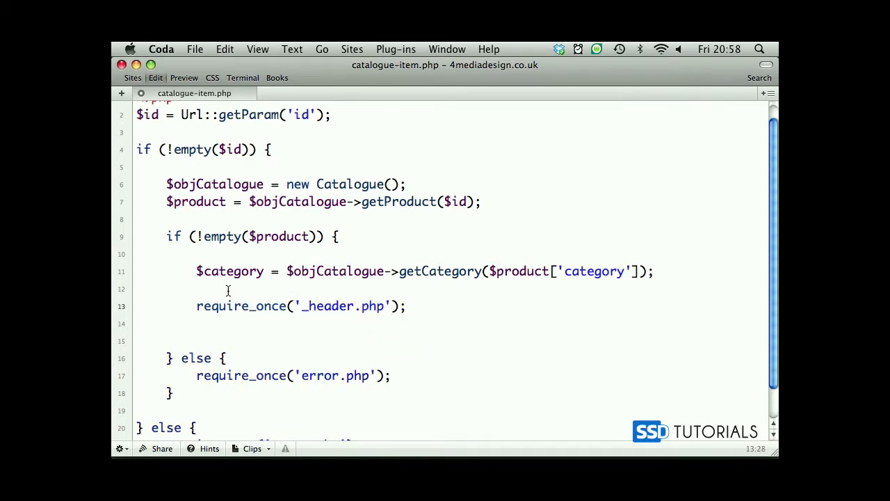
- Duplicate the include as require_once('_footer.php') with blank lines between header and footer
{"action": "key", "text": "shift+Home"}
{"action": "key", "text": "shift+Right"}
{"action": "key", "text": "shift+Right"}
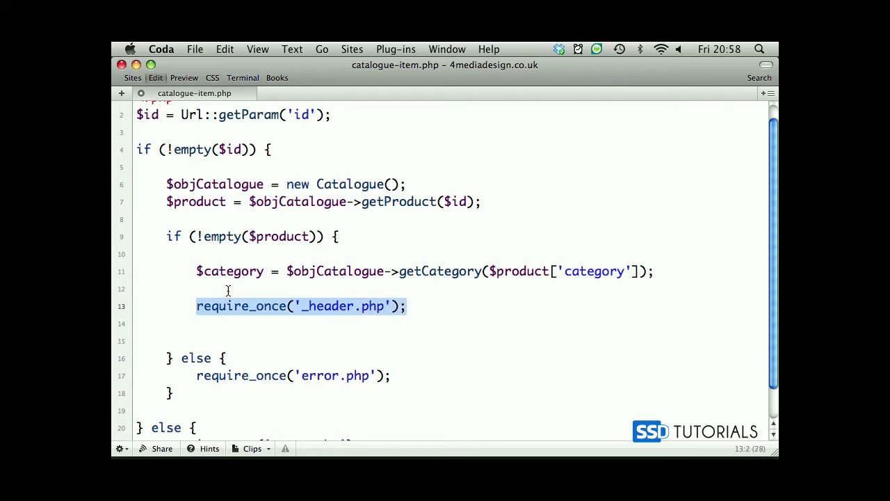
{"action": "key", "text": "super+c"}
{"action": "key", "text": "Right"}
{"action": "key", "text": "Return"}
{"action": "key", "text": "Return"}
{"action": "key", "text": "super+v"}
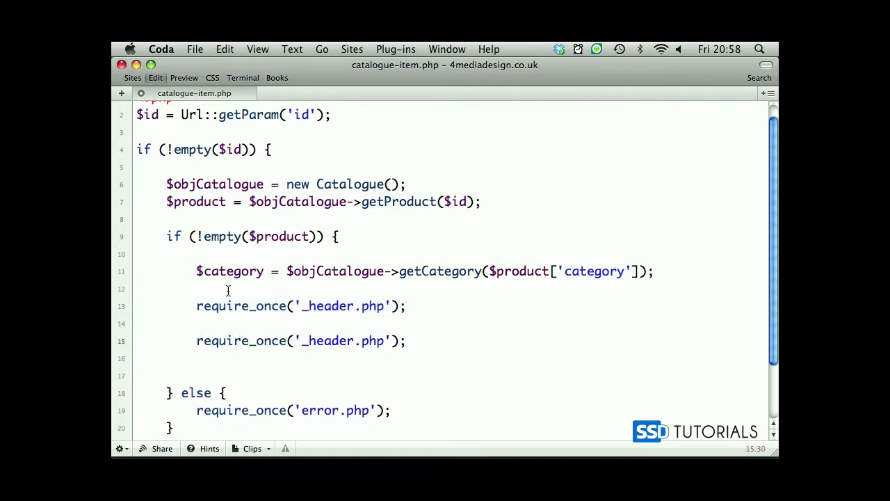
{"action": "double_click", "coordinate": [327, 341]}
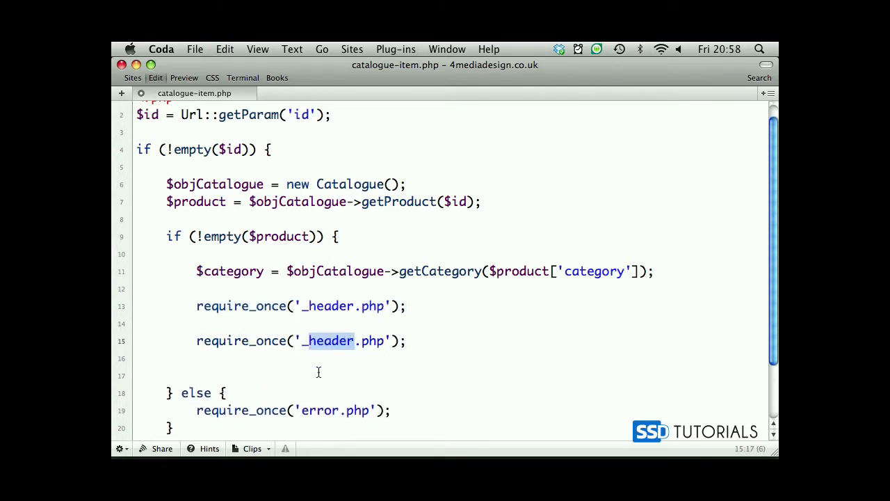
{"action": "type", "text": "footer"}
{"action": "key", "text": "super+Right"}
{"action": "key", "text": "Up"}
{"action": "key", "text": "Return"}
{"action": "key", "text": "Return"}
{"action": "key", "text": "Up"}
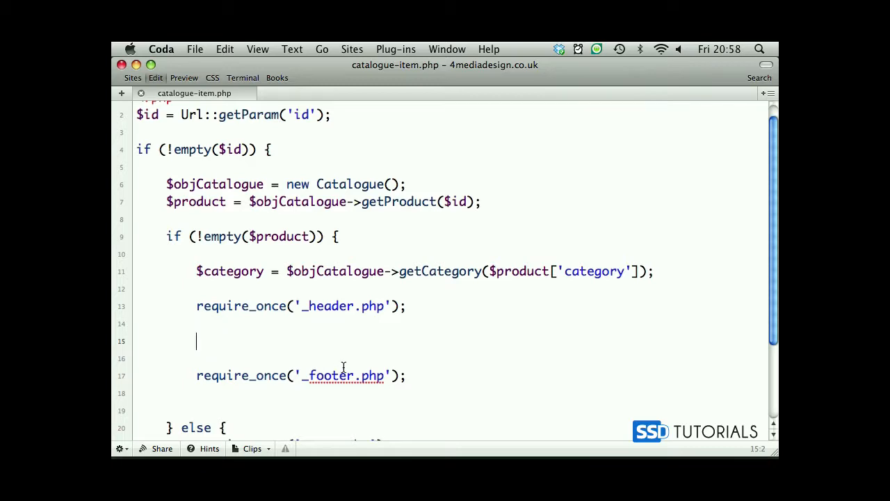
{"action": "key", "text": "F3"}
- Reload the catalogue-item page in Firefox to confirm the Error heading is gone, then return to Coda
{"action": "left_click", "coordinate": [555, 184]}
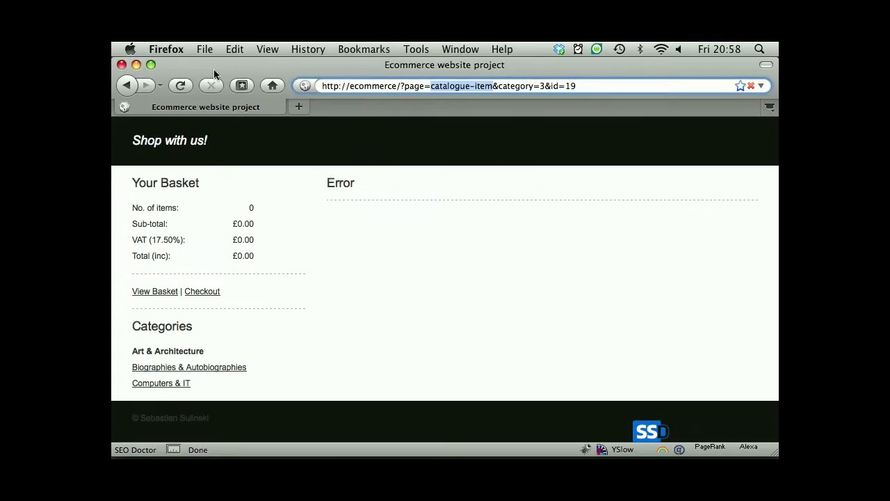
{"action": "left_click", "coordinate": [180, 85]}
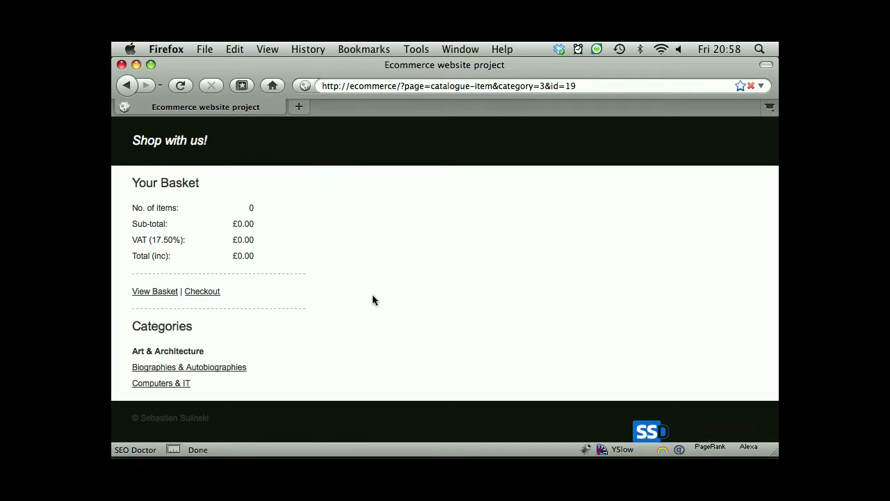
{"action": "key", "text": "F9"}
{"action": "left_click", "coordinate": [531, 199]}
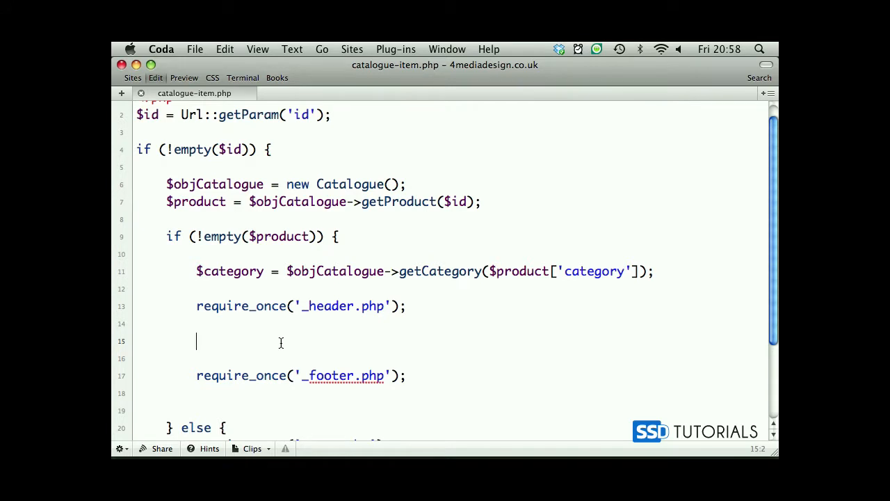
{"action": "type", "text": "echo \""}
{"action": "type", "text": "<h1>Catalogue"}
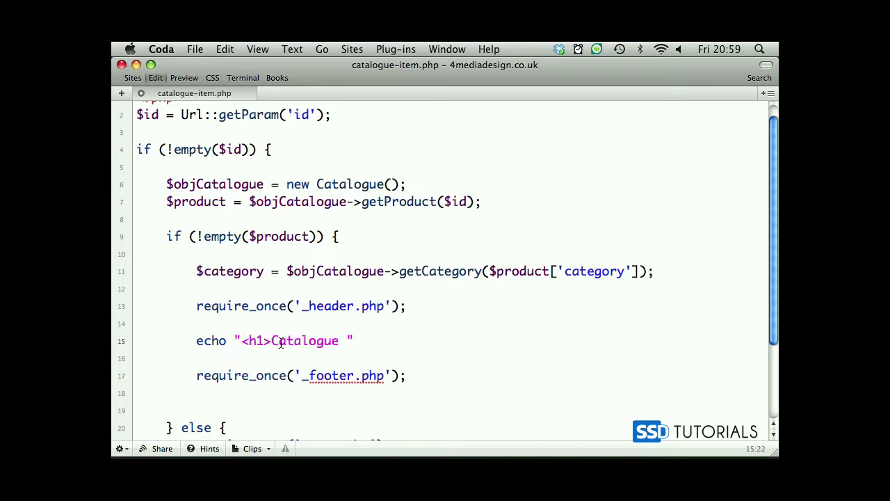
{"action": "type", "text": " ::"}
{"action": "type", "text": "$category['name']."}
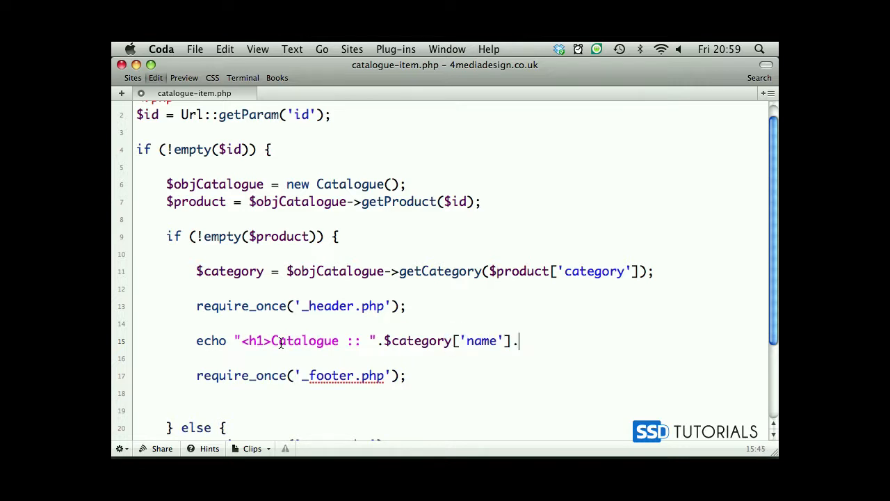
{"action": "type", "text": "\""}
{"action": "type", "text": "</h1>\";"}
- Echo "<h1>Catalogue :: ".$category['name']."</h1>" between the includes, followed by blank lines
{"action": "key", "text": "Return"}
{"action": "key", "text": "Return"}
{"action": "key", "text": "Up"}
{"action": "key", "text": "Return"}
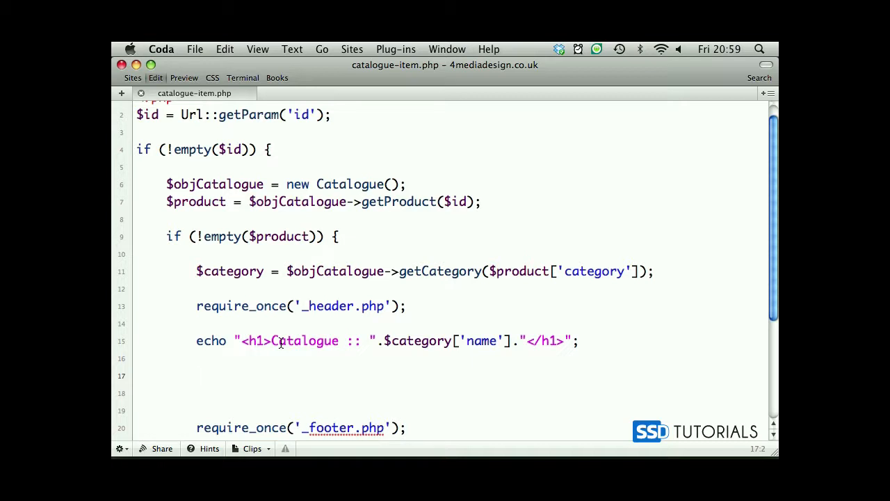
{"action": "type", "text": "$image = "}
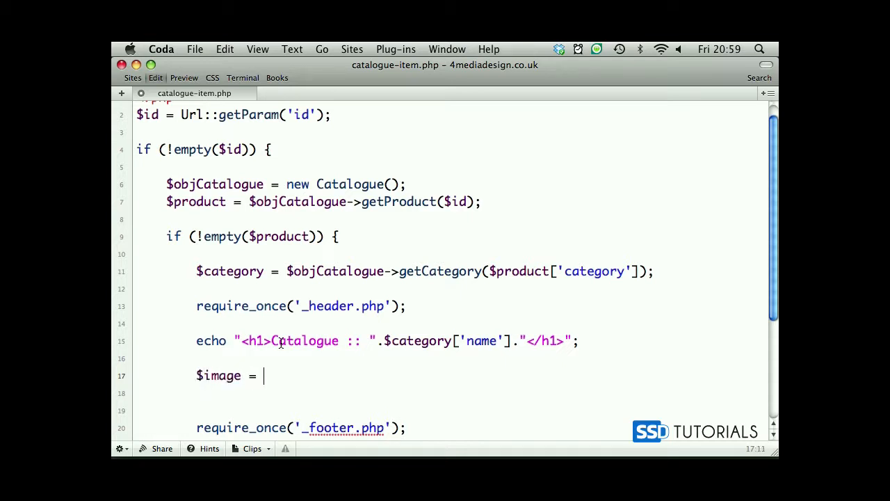
{"action": "type", "text": "!empty($rod"}
- Set $image to 'media/catalogue/'.$product['image'] when the product image is not empty
{"action": "key", "text": "BackSpace"}
{"action": "key", "text": "BackSpace"}
{"action": "key", "text": "BackSpace"}
{"action": "type", "text": "product['image']) ? 'media/catalogue/'.$"}
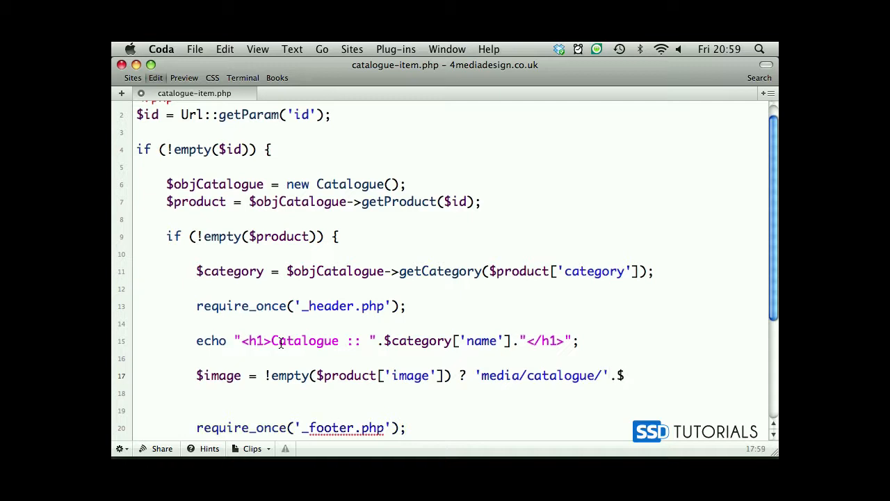
{"action": "left_click_drag", "start_coordinate": [445, 376], "coordinate": [321, 376]}
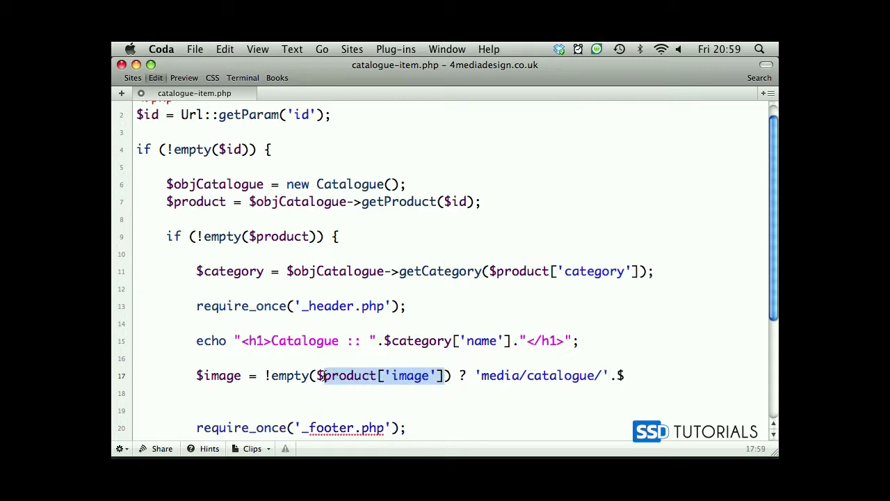
{"action": "left_click", "coordinate": [623, 376]}
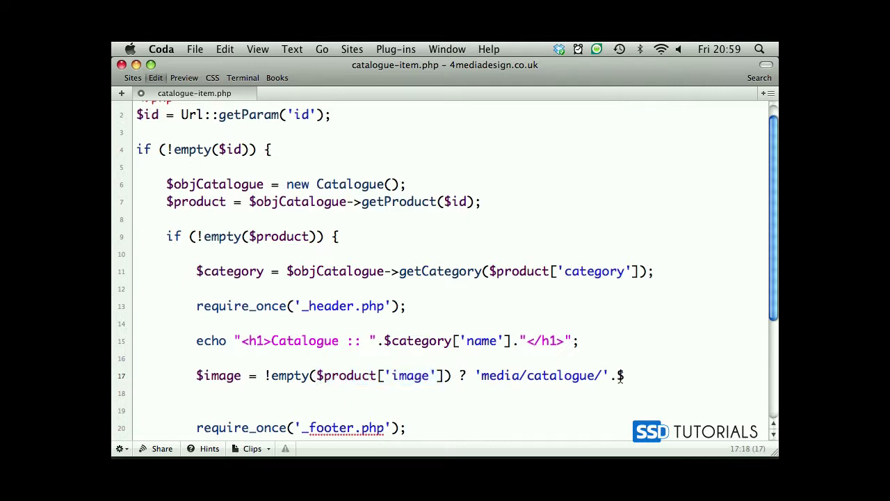
{"action": "key", "text": "super+v"}
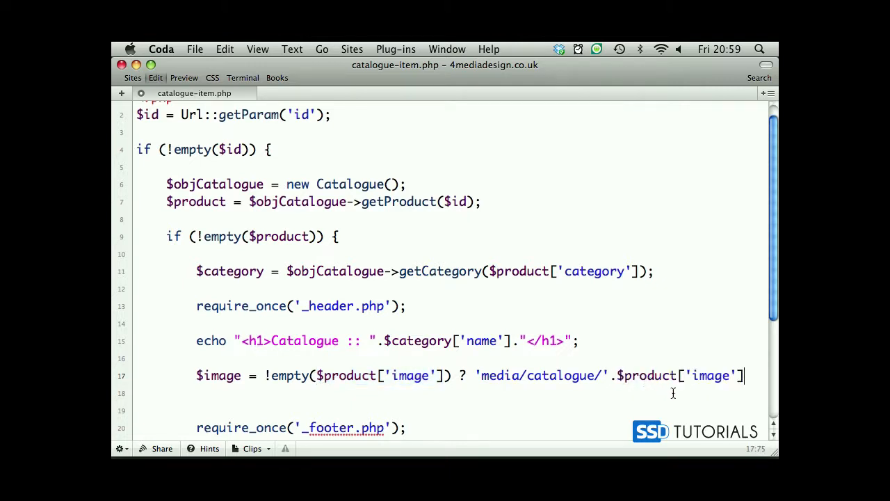
{"action": "type", "text": ":null;"}
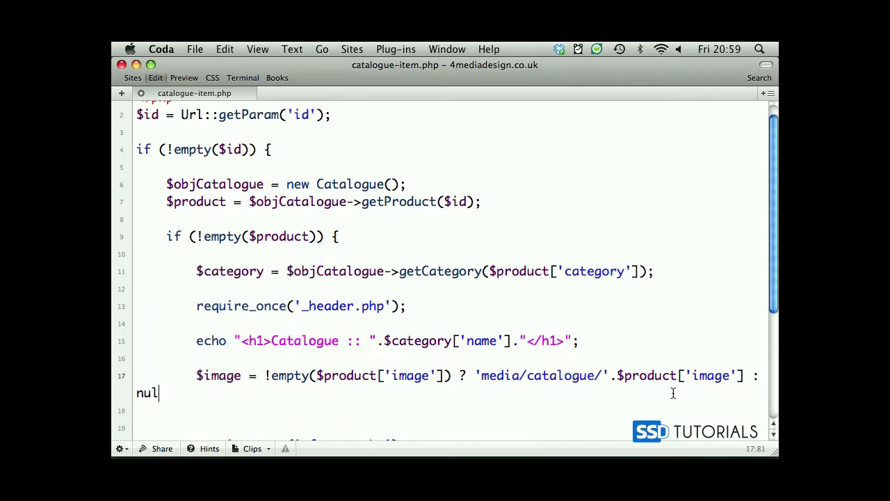
- Finish the ternary with : null; and split it over three indented lines after ? and :
{"action": "left_click", "coordinate": [478, 376]}
{"action": "key", "text": "Return"}
{"action": "key", "text": "Tab"}
{"action": "left_click", "coordinate": [515, 394]}
{"action": "key", "text": "Return"}
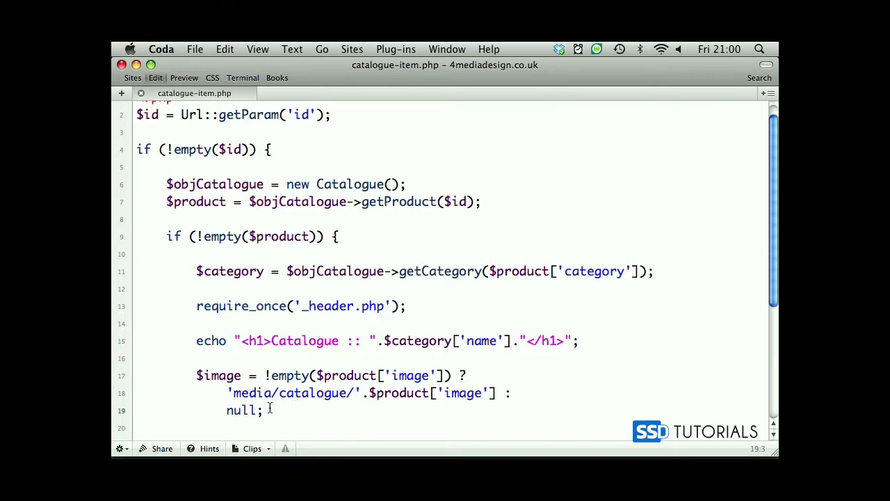
{"action": "left_click", "coordinate": [268, 410]}
{"action": "key", "text": "Return"}
{"action": "scroll", "coordinate": [410, 278], "scroll_direction": "down", "scroll_amount": 3}
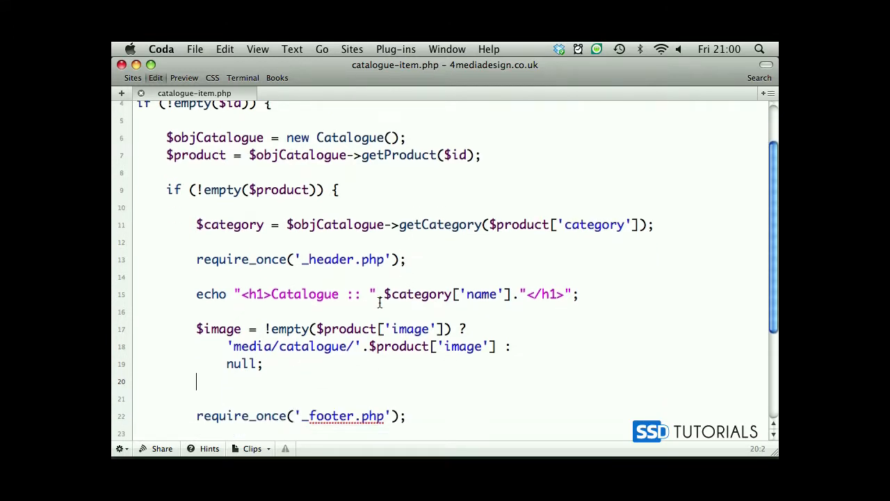
- Wrap a new if (!empty($image)) { } block on line 21, pasting $image copied from line 17
{"action": "key", "text": "Return"}
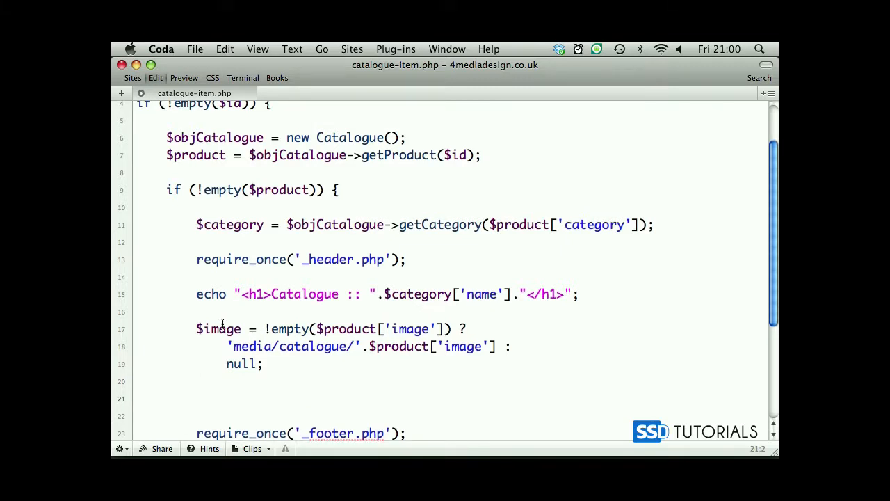
{"action": "double_click", "coordinate": [225, 328]}
{"action": "left_click", "coordinate": [214, 398]}
{"action": "type", "text": "if (!empty("}
{"action": "key", "text": "super+v"}
{"action": "type", "text": ")) {"}
{"action": "key", "text": "Return"}
{"action": "type", "text": "}"}
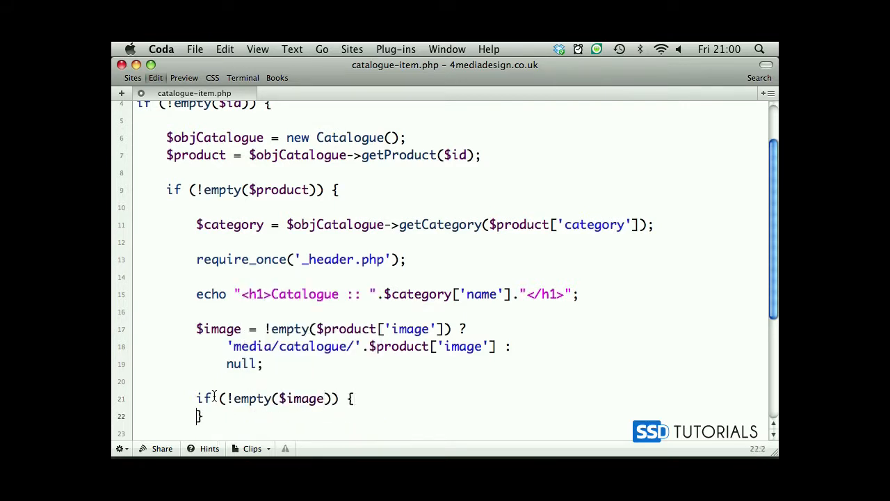
{"action": "key", "text": "Up"}
{"action": "key", "text": "Return"}
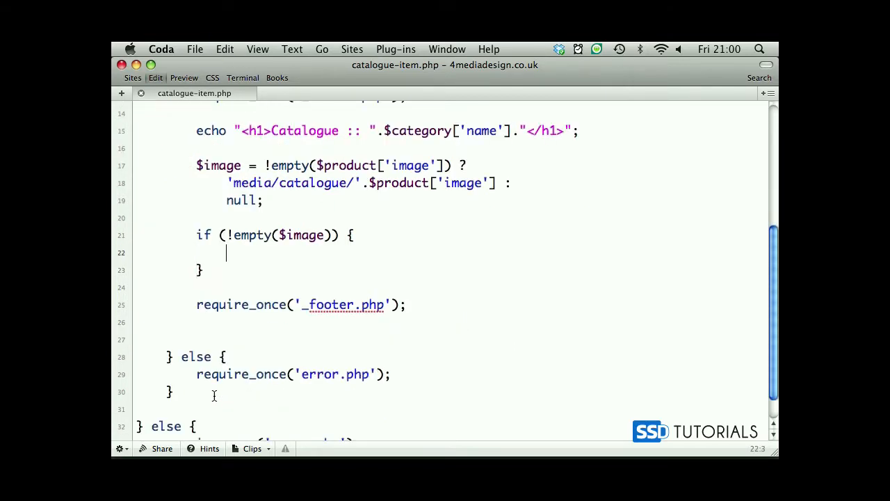
{"action": "type", "text": "$width = Helper::getImgSize("}
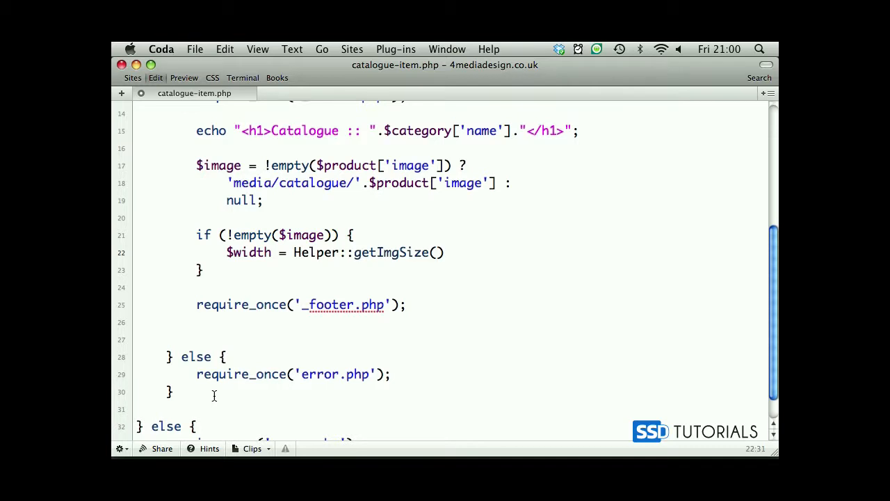
{"action": "type", "text": "$image"}
{"action": "type", "text": ", 0)"}
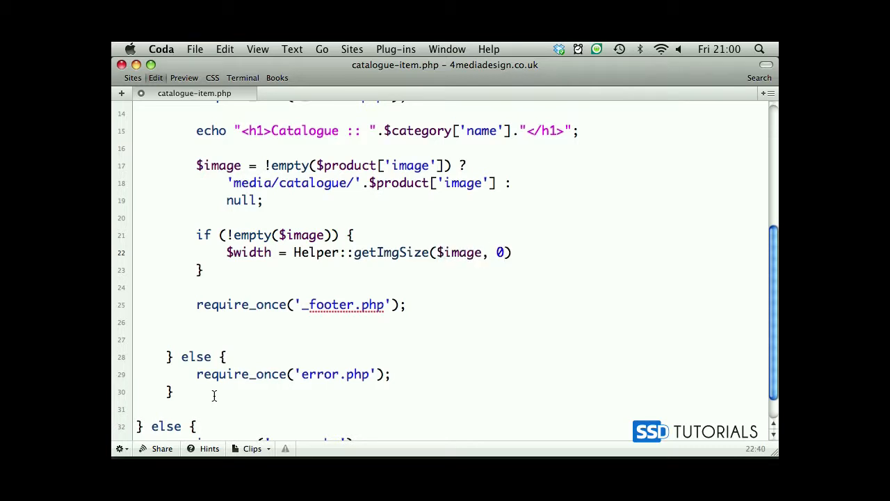
{"action": "type", "text": ";"}
{"action": "scroll", "coordinate": [530, 237], "scroll_direction": "down", "scroll_amount": 1}
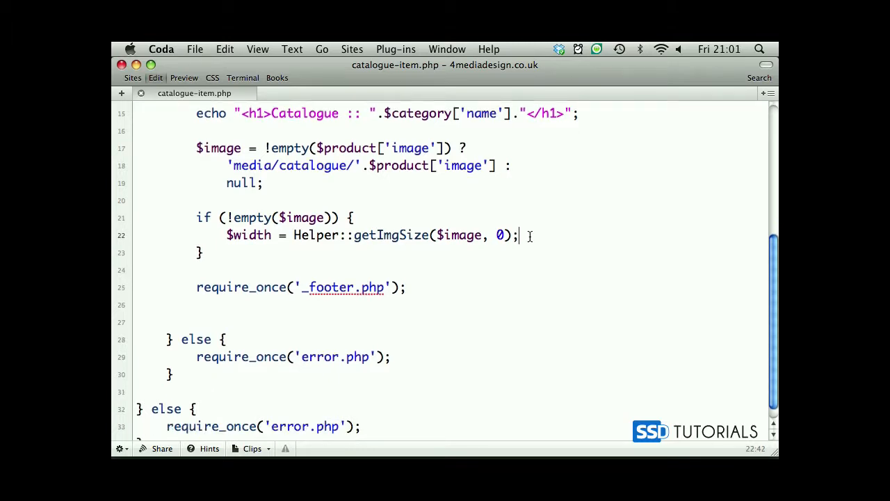
{"action": "key", "text": "ctrl+alt+b"}
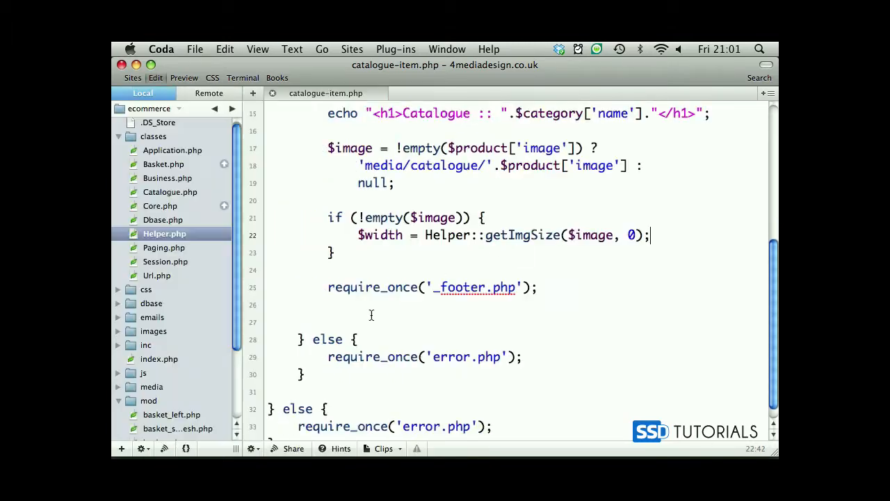
{"action": "double_click", "coordinate": [134, 237]}
{"action": "scroll", "coordinate": [375, 313], "scroll_direction": "down", "scroll_amount": 5}
{"action": "scroll", "coordinate": [375, 312], "scroll_direction": "down", "scroll_amount": 3}
{"action": "left_click", "coordinate": [186, 448]}
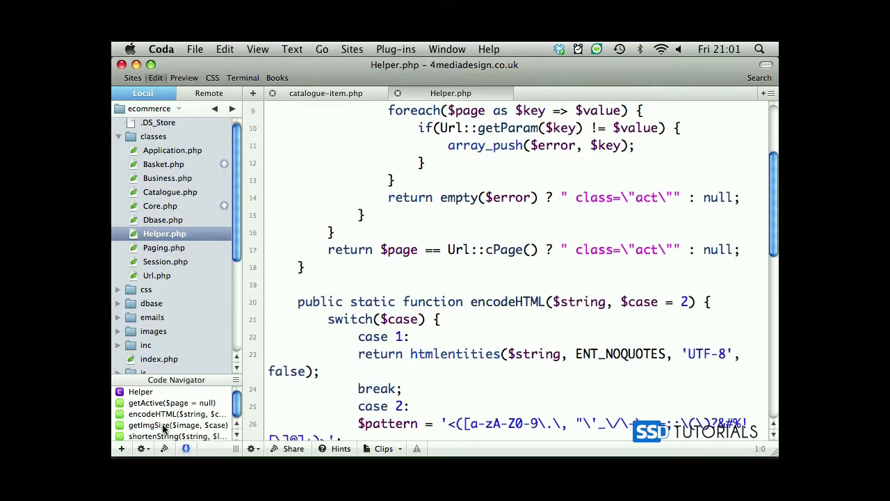
{"action": "left_click", "coordinate": [178, 425]}
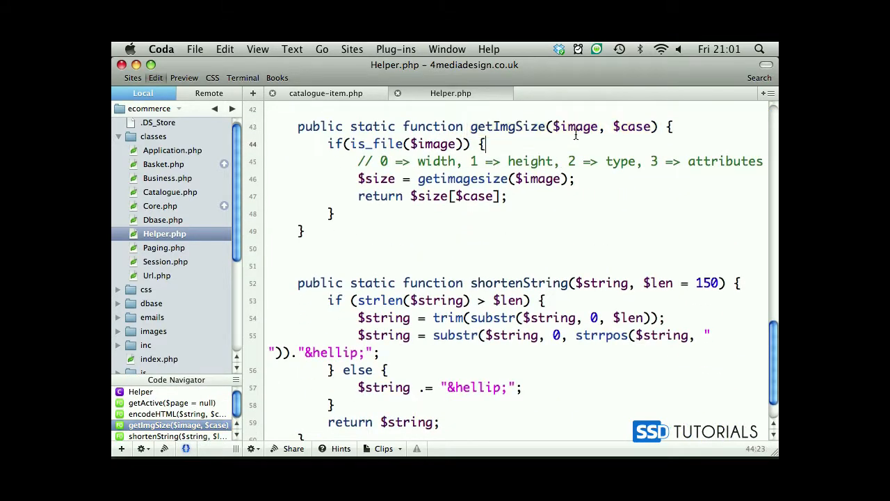
{"action": "double_click", "coordinate": [631, 126]}
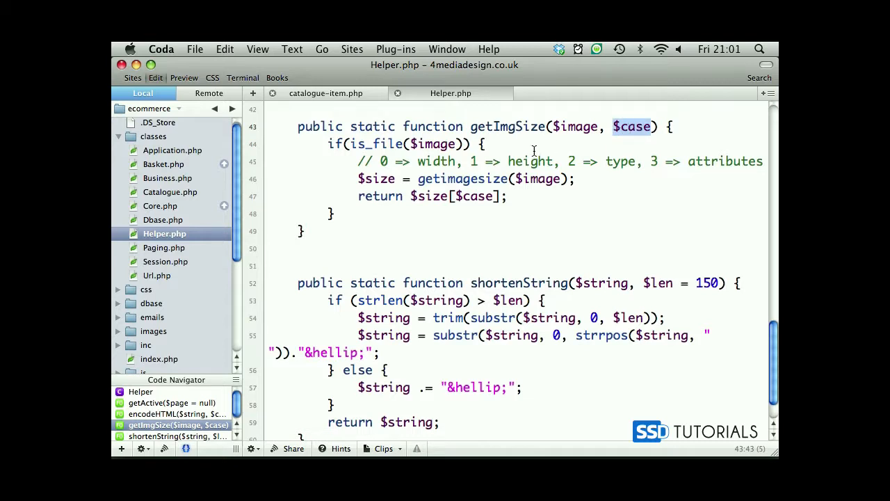
{"action": "double_click", "coordinate": [383, 161]}
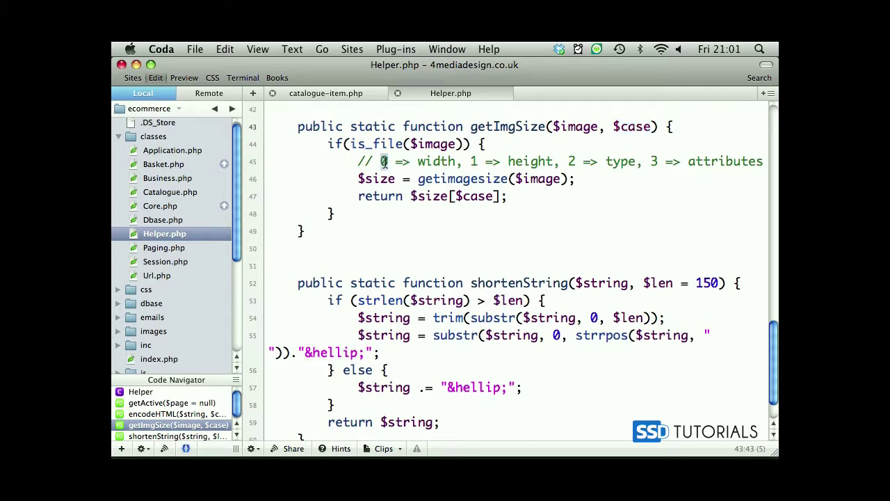
{"action": "double_click", "coordinate": [428, 162]}
{"action": "double_click", "coordinate": [473, 161]}
{"action": "double_click", "coordinate": [528, 160]}
{"action": "double_click", "coordinate": [574, 126]}
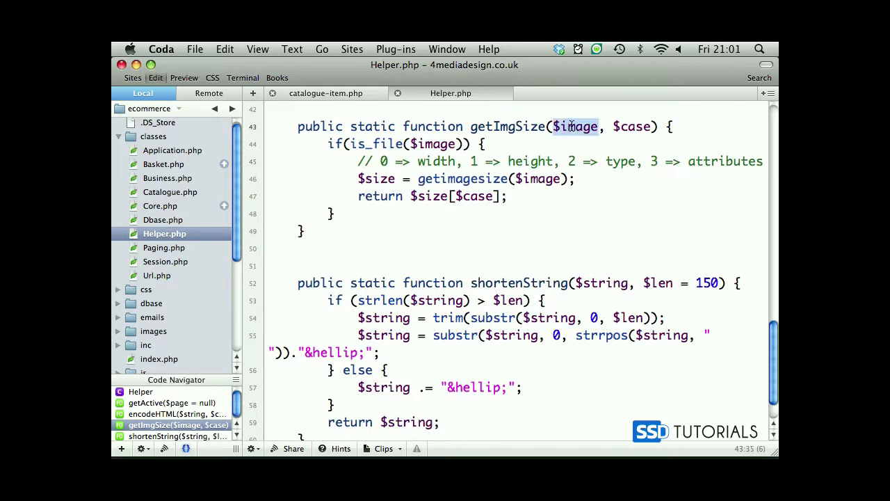
{"action": "left_click", "coordinate": [399, 93]}
{"action": "left_click", "coordinate": [596, 235]}
{"action": "left_click", "coordinate": [660, 236]}
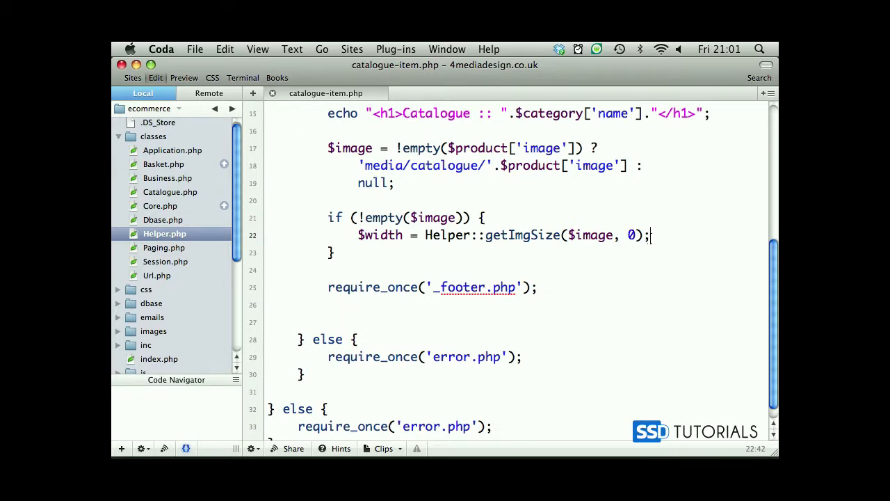
- Hide the file list and start the line $width = $width > 120 ? 120 : $width; under the lookup
{"action": "key", "text": "ctrl+super+b"}
{"action": "key", "text": "Return"}
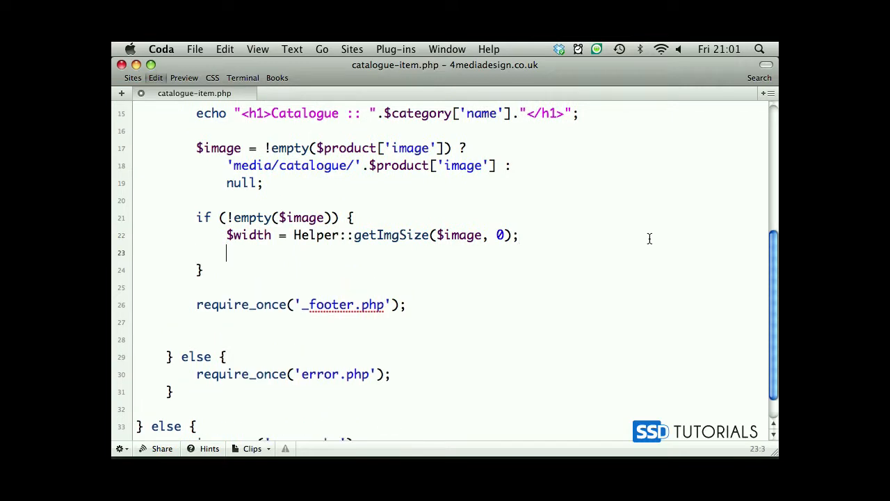
{"action": "type", "text": "$"}
{"action": "type", "text": "width"}
{"action": "type", "text": " = "}
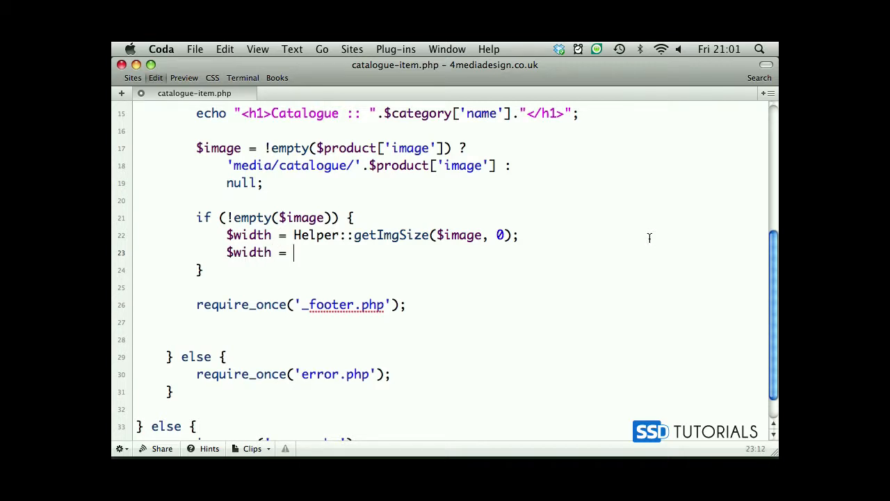
{"action": "type", "text": " $width >"}
{"action": "type", "text": " 123"}
{"action": "key", "text": "BackSpace"}
{"action": "type", "text": "0 ? 120 : $width;"}
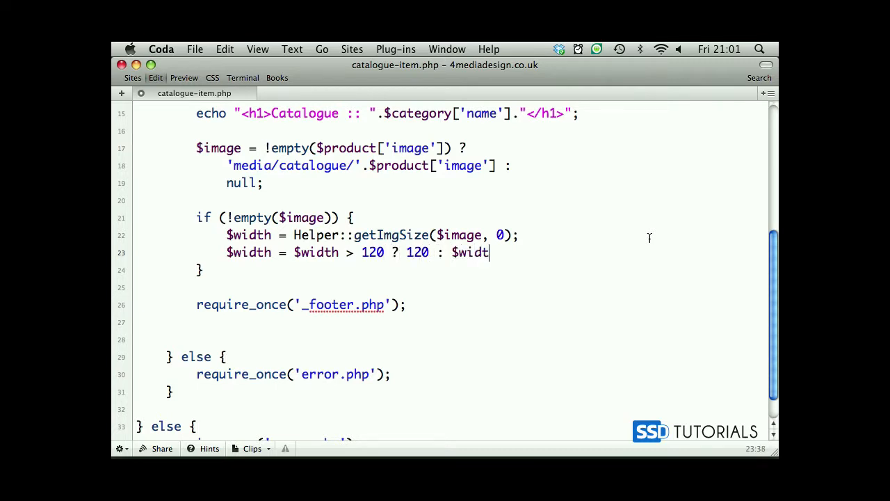